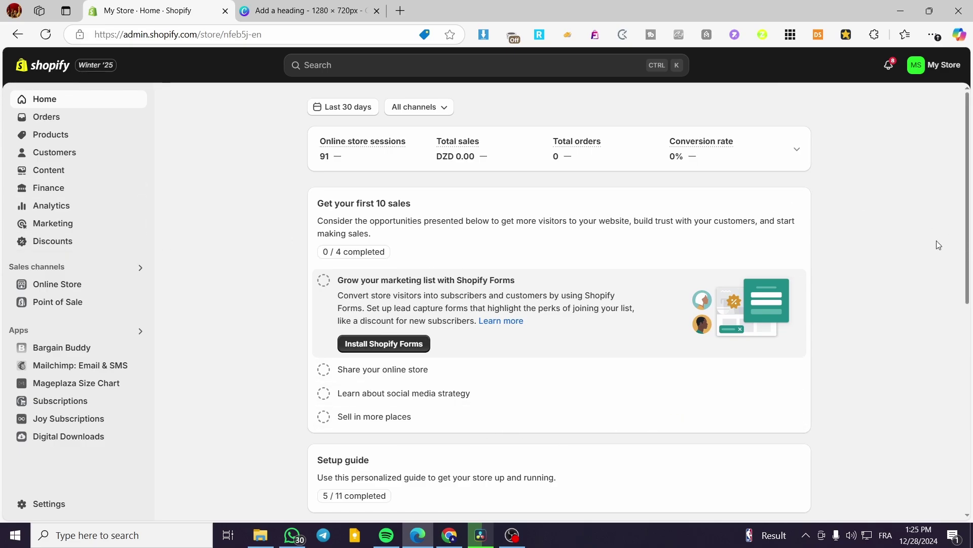
Go to Online Store > Blog posts and start a new blog post with Create blog post.
{"action": "scroll", "coordinate": [495, 321], "scroll_direction": "down", "scroll_amount": 4}
{"action": "scroll", "coordinate": [655, 355], "scroll_direction": "up", "scroll_amount": 4}
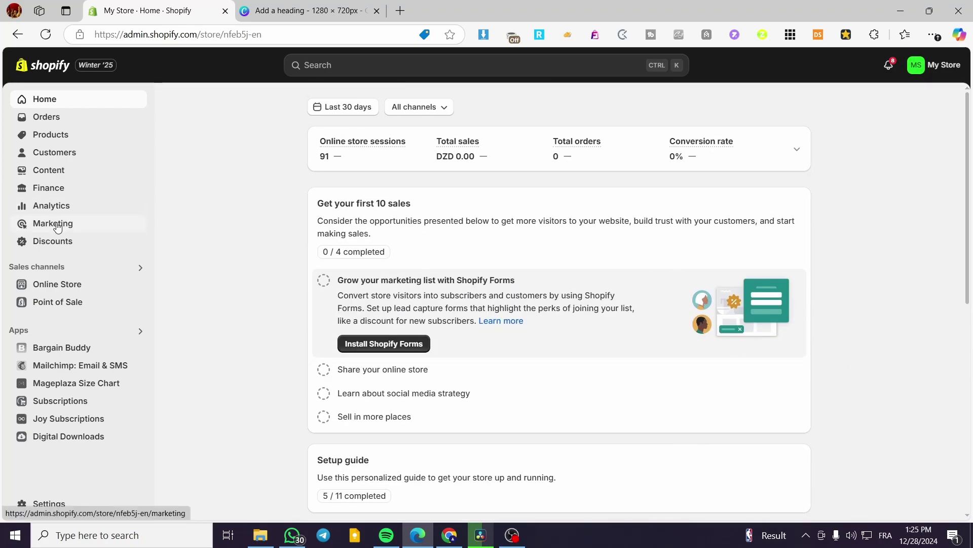
{"action": "key", "text": "ctrl+plus"}
{"action": "key", "text": "ctrl+plus"}
{"action": "key", "text": "ctrl+plus"}
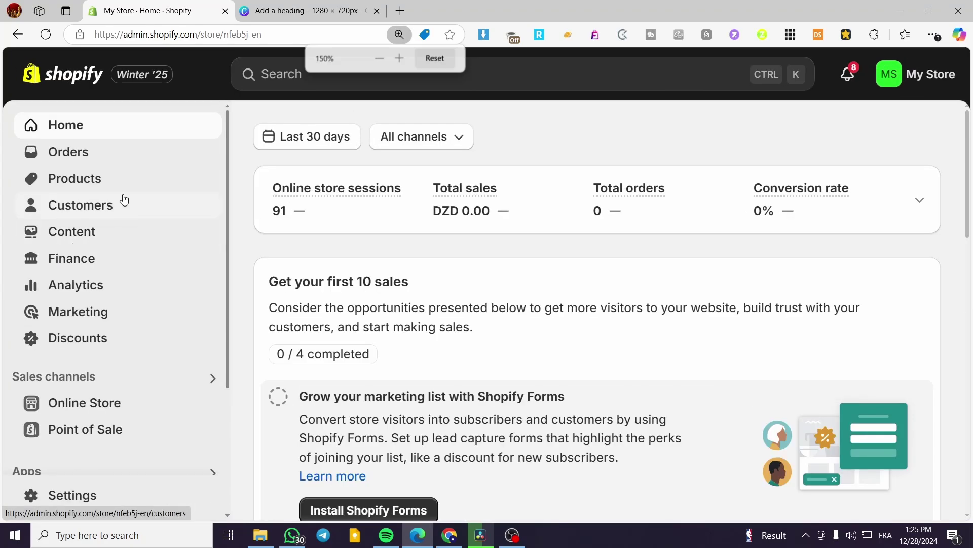
{"action": "scroll", "coordinate": [119, 210], "scroll_direction": "down", "scroll_amount": 3}
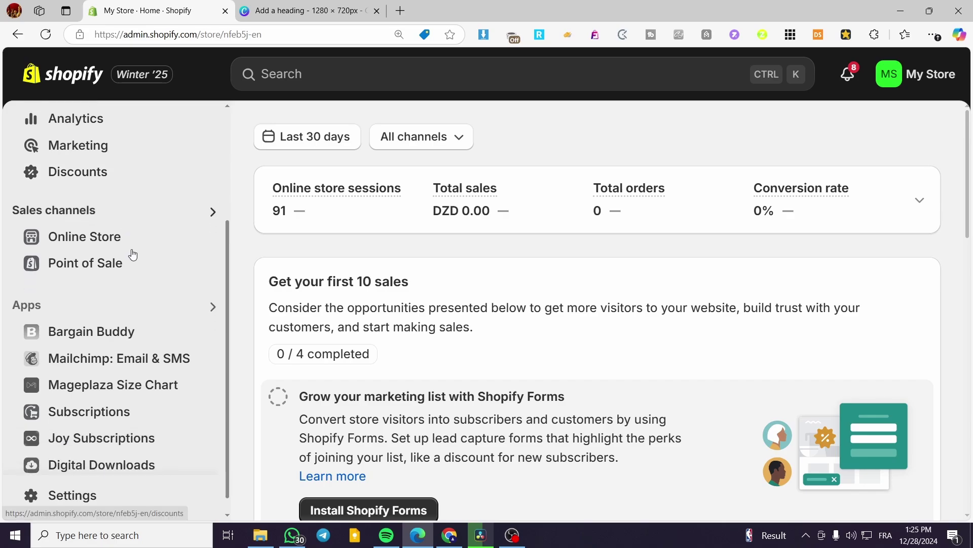
{"action": "scroll", "coordinate": [133, 254], "scroll_direction": "down", "scroll_amount": 1}
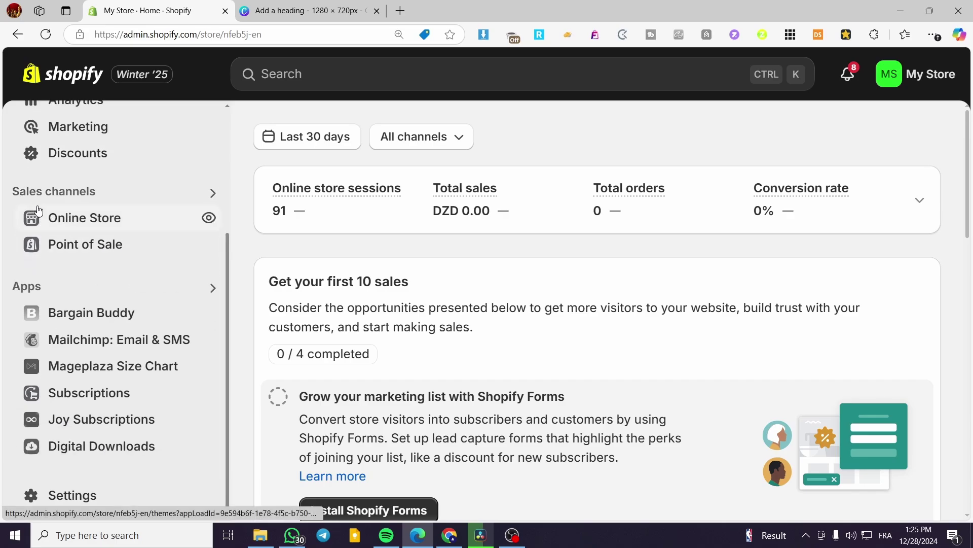
{"action": "scroll", "coordinate": [38, 211], "scroll_direction": "up", "scroll_amount": 1}
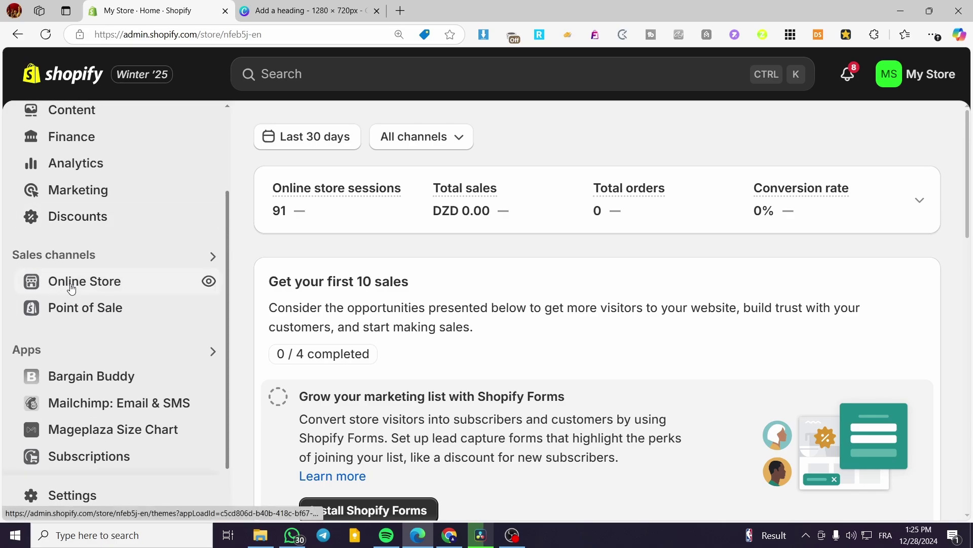
{"action": "left_click", "coordinate": [105, 289]}
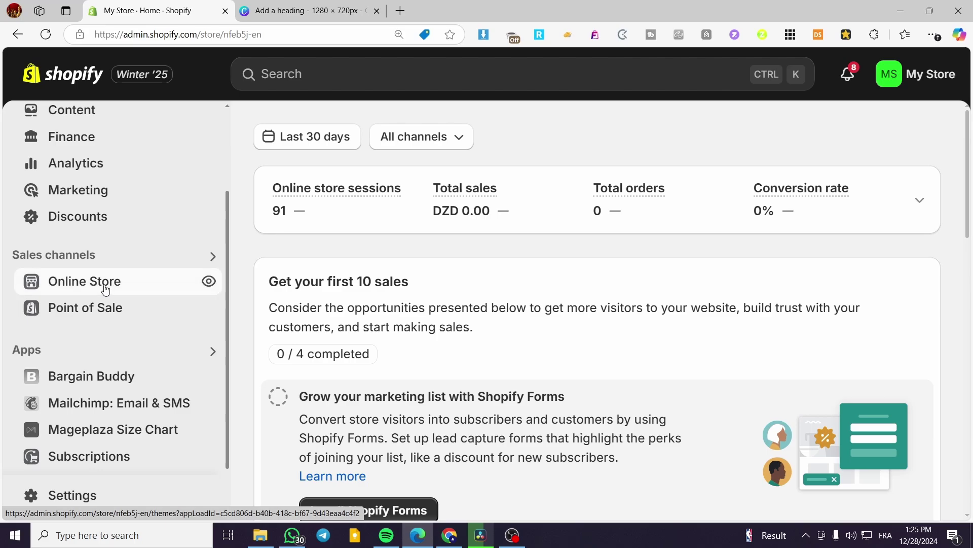
{"action": "key", "text": "ctrl+minus"}
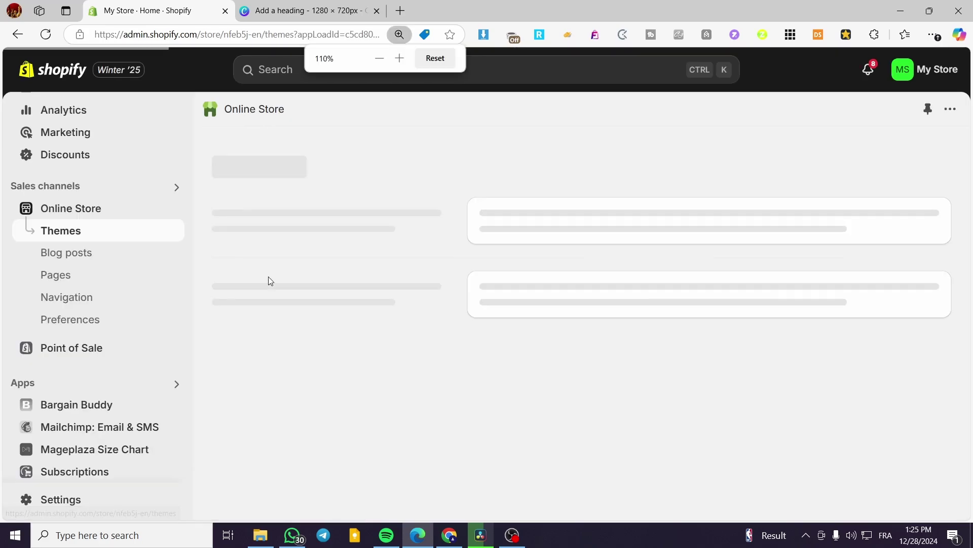
{"action": "key", "text": "ctrl+minus"}
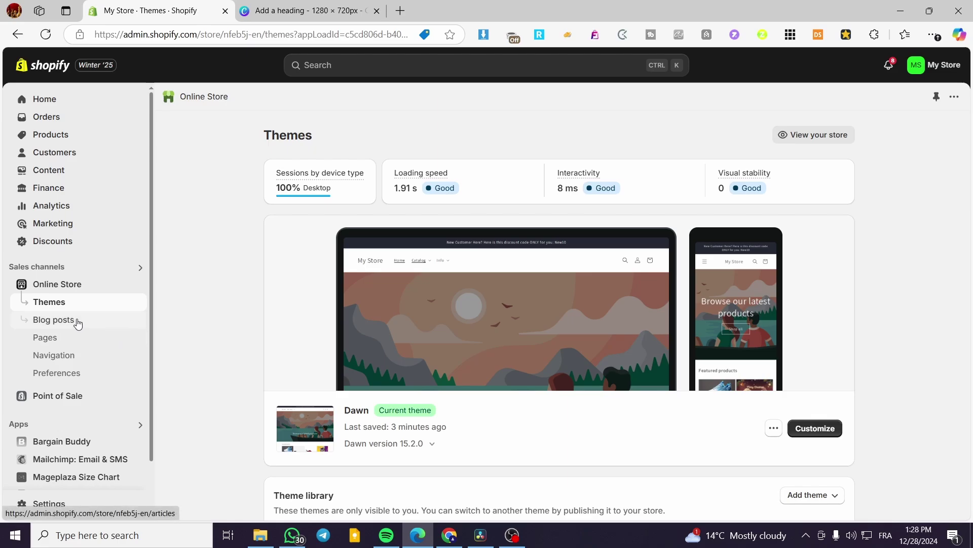
{"action": "left_click", "coordinate": [77, 321]}
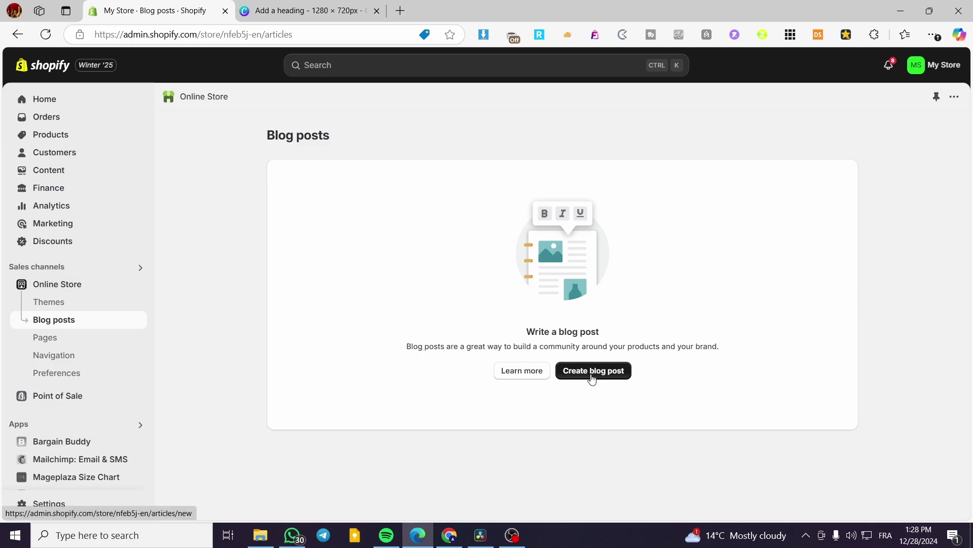
{"action": "left_click", "coordinate": [592, 374]}
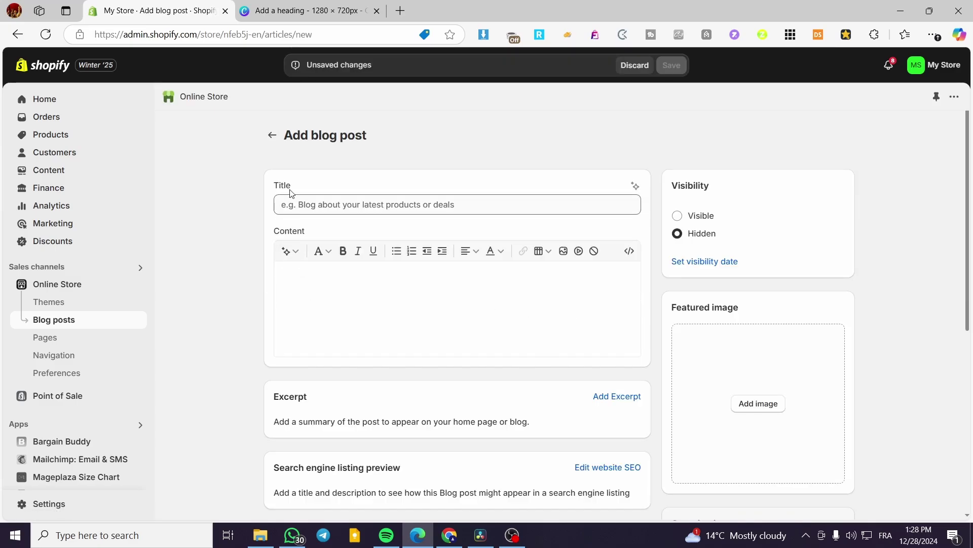
Open ChatGPT in the other browser tab.
{"action": "left_click", "coordinate": [309, 10]}
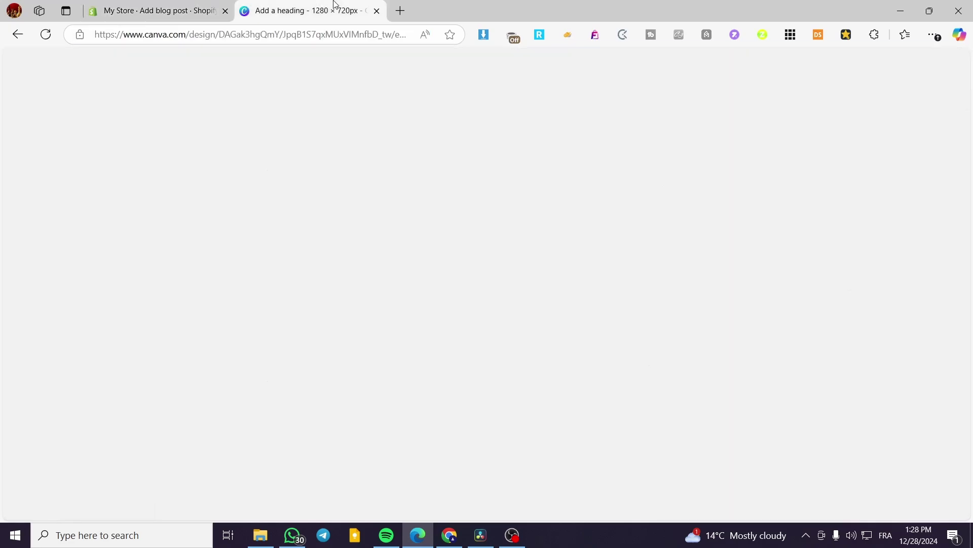
{"action": "left_click", "coordinate": [262, 33]}
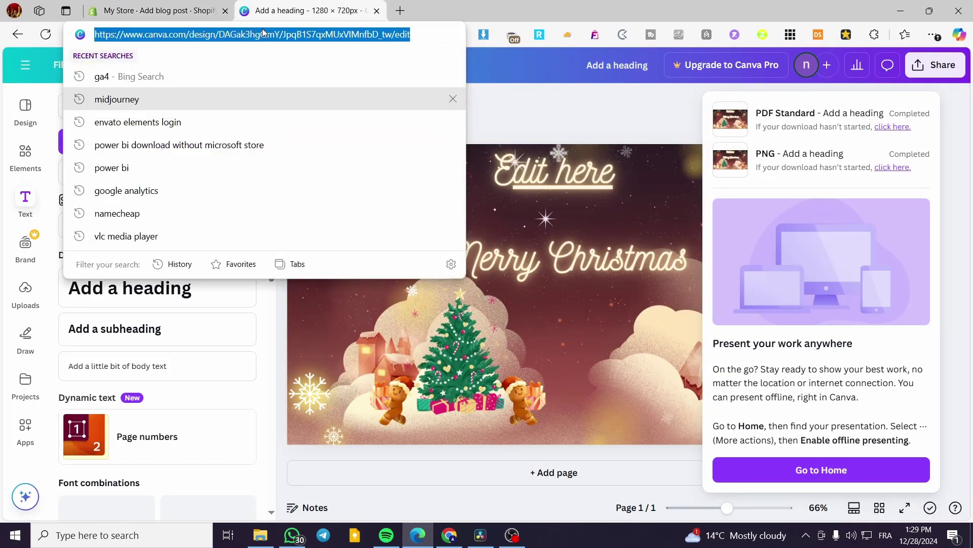
{"action": "type", "text": "chatgp"}
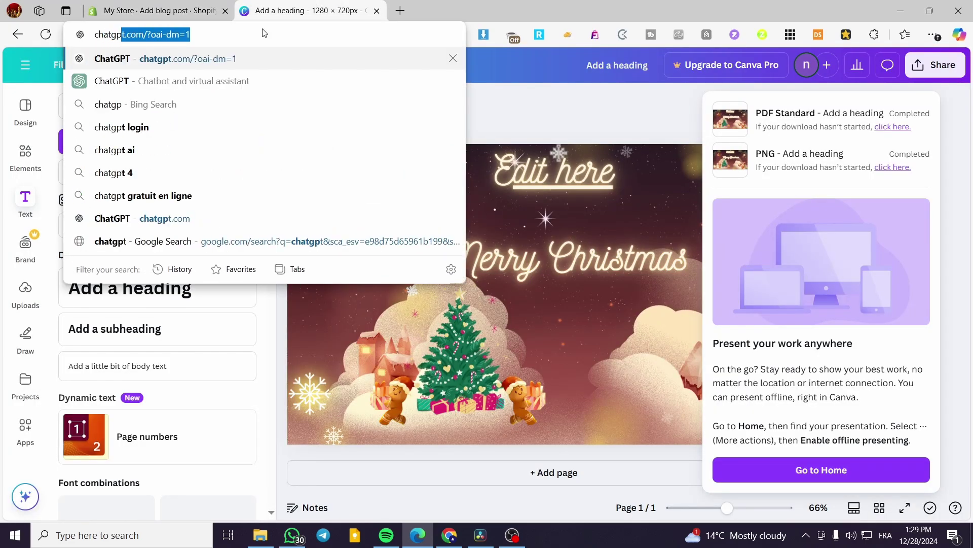
{"action": "type", "text": "t"}
{"action": "key", "text": "Return"}
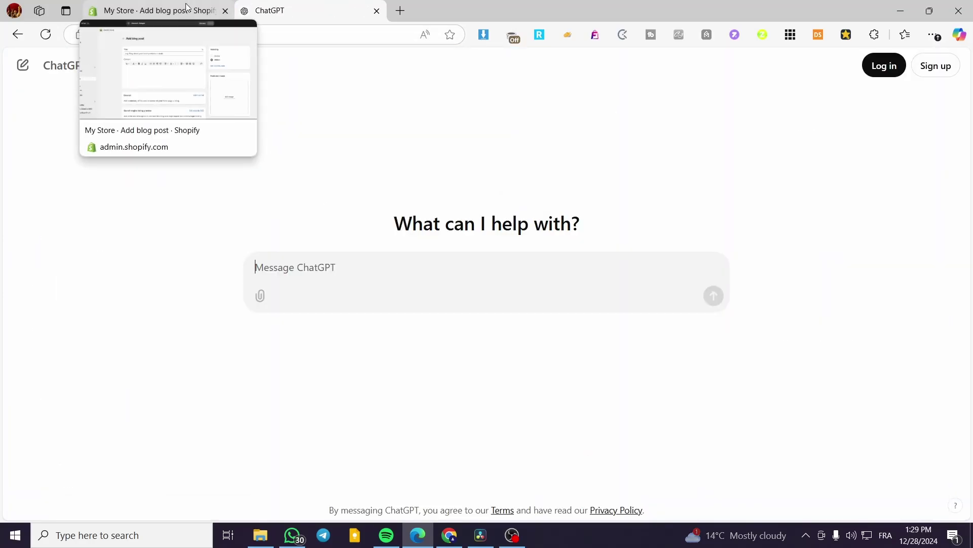
Ask ChatGPT to write a blog article about smartphones.
{"action": "type", "text": "wr"}
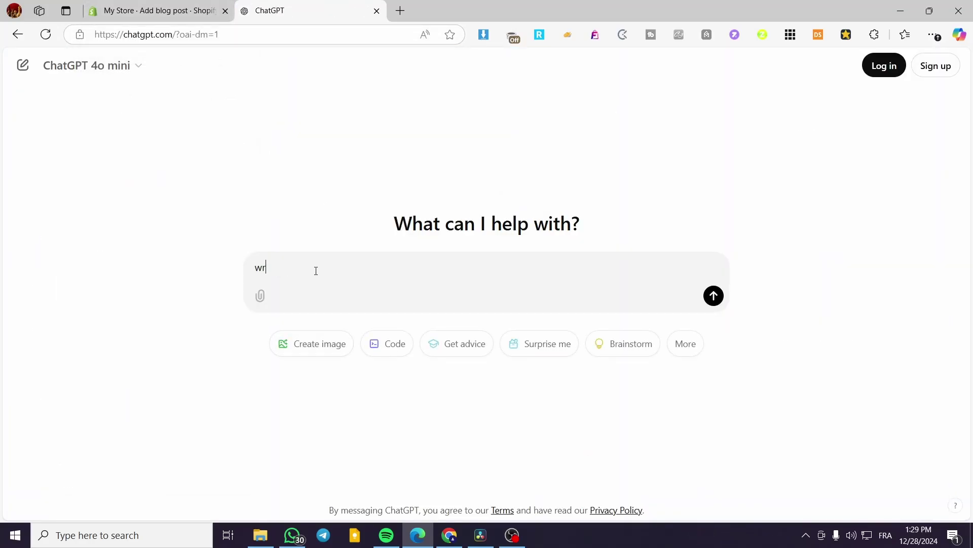
{"action": "type", "text": "ite me a blog article about mob"}
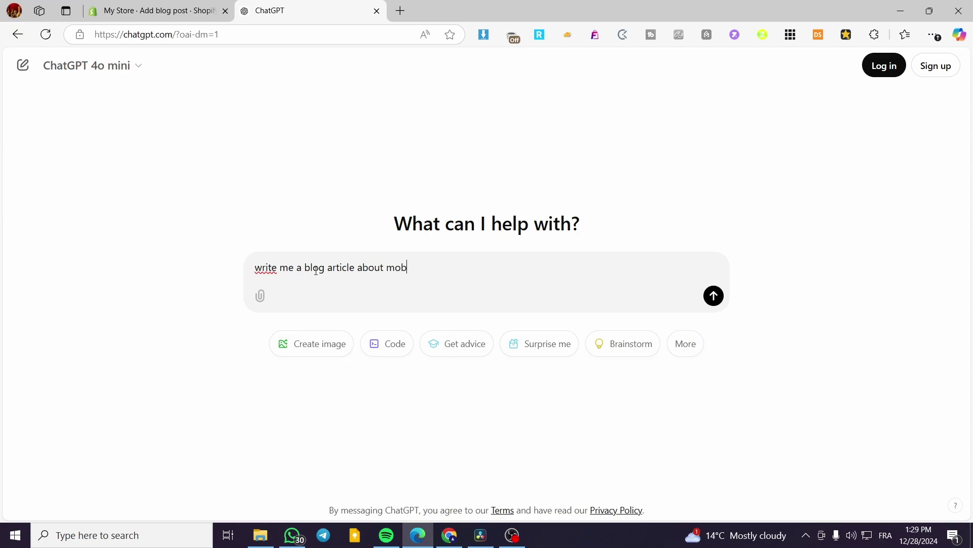
{"action": "type", "text": "ho"}
{"action": "key", "text": "BackSpace"}
{"action": "type", "text": "h"}
{"action": "key", "text": "Return"}
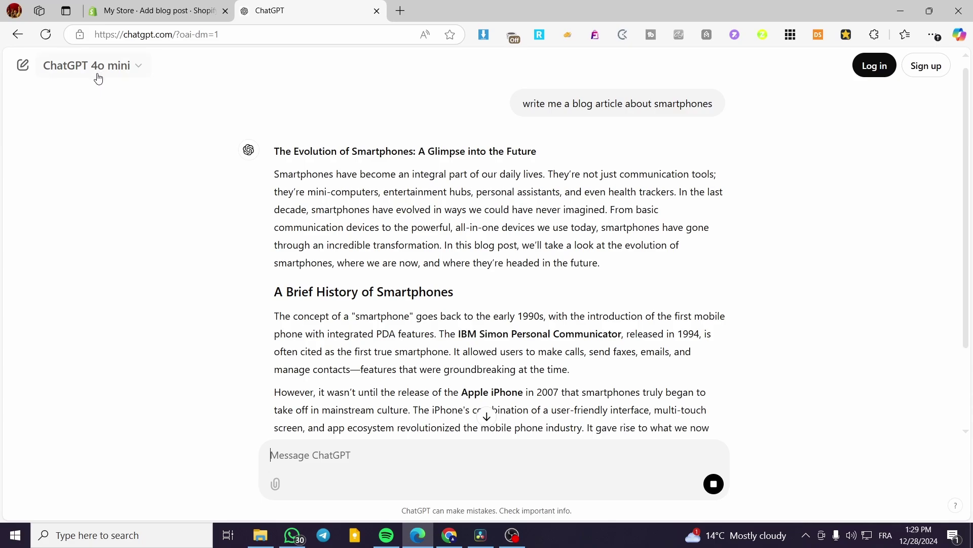
{"action": "scroll", "coordinate": [435, 375], "scroll_direction": "down", "scroll_amount": 5}
{"action": "scroll", "coordinate": [435, 376], "scroll_direction": "down", "scroll_amount": 2}
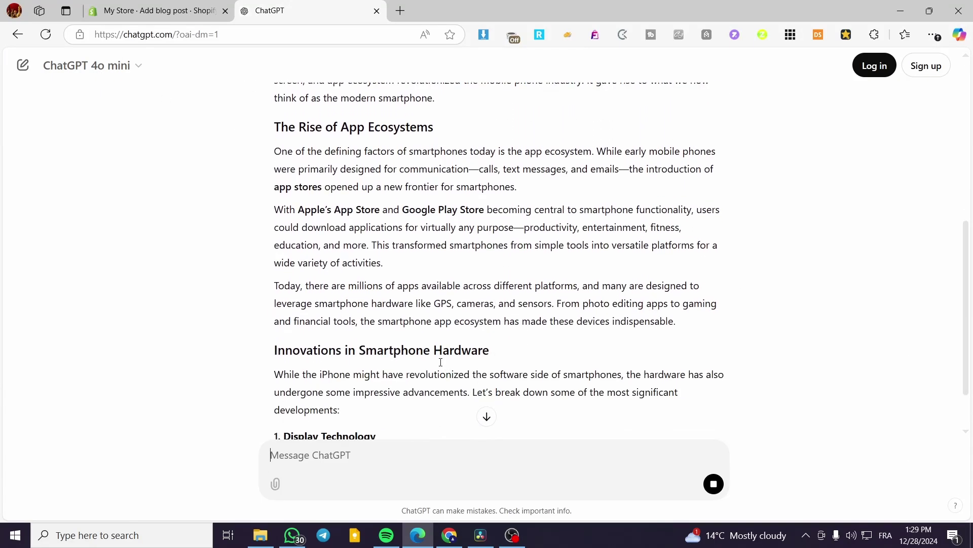
{"action": "scroll", "coordinate": [439, 363], "scroll_direction": "up", "scroll_amount": 10}
Paste 'The Evolution of Smartphones: A Glimpse into the Future' into the post's Title field.
{"action": "left_click", "coordinate": [157, 10]}
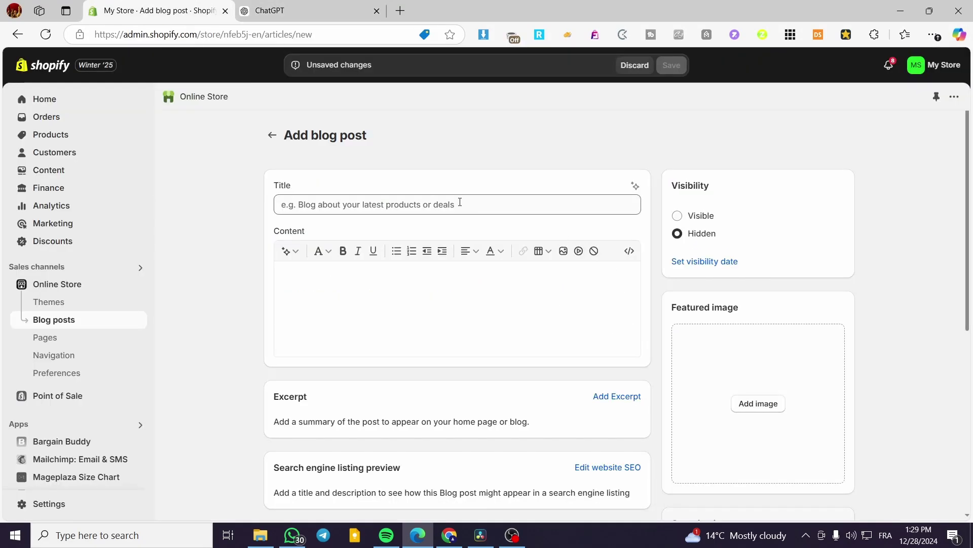
{"action": "left_click", "coordinate": [433, 203]}
{"action": "key", "text": "ctrl+Tab"}
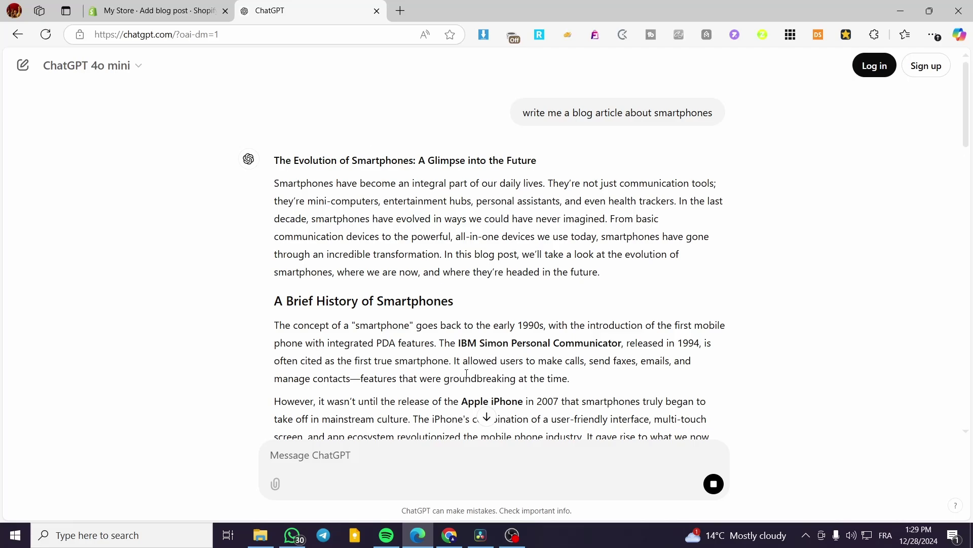
{"action": "left_click_drag", "start_coordinate": [277, 158], "coordinate": [546, 164]}
{"action": "key", "text": "ctrl+c"}
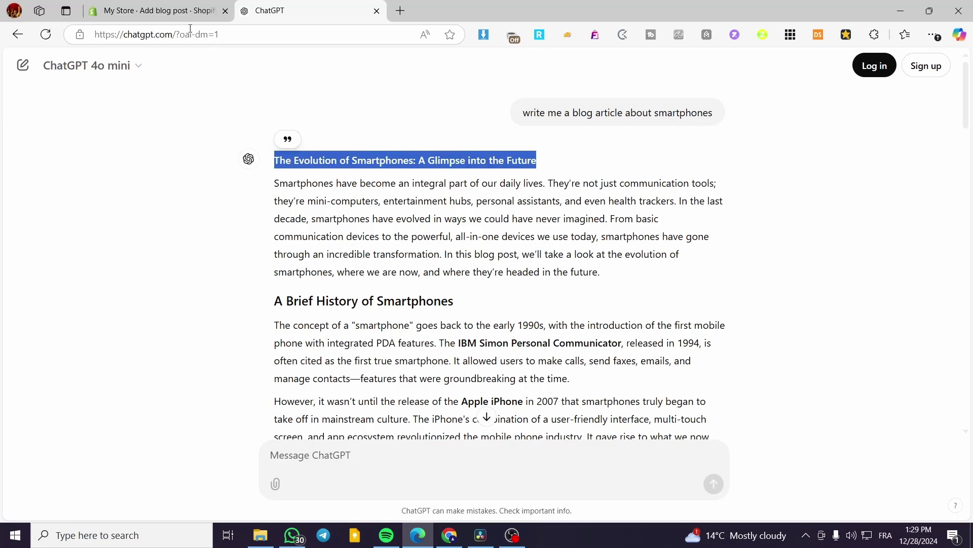
{"action": "key", "text": "ctrl+Tab"}
{"action": "key", "text": "ctrl+v"}
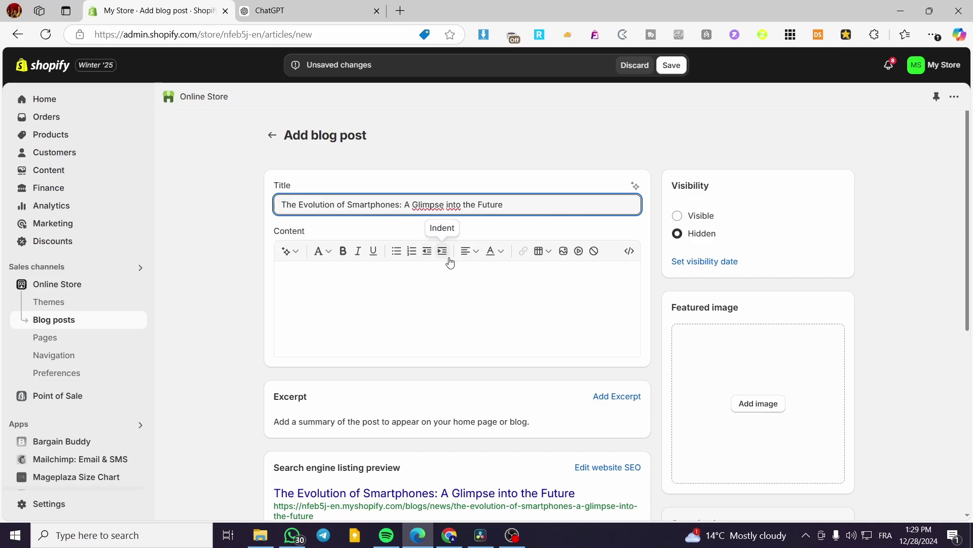
Copy the article body through its Conclusion into the post's Content editor.
{"action": "left_click", "coordinate": [268, 7]}
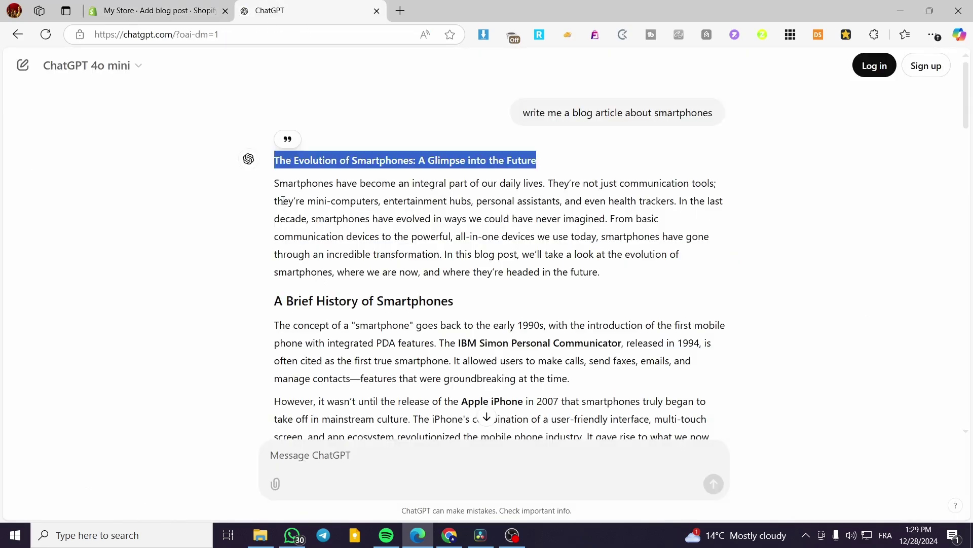
{"action": "left_click_drag", "start_coordinate": [275, 184], "coordinate": [755, 369]}
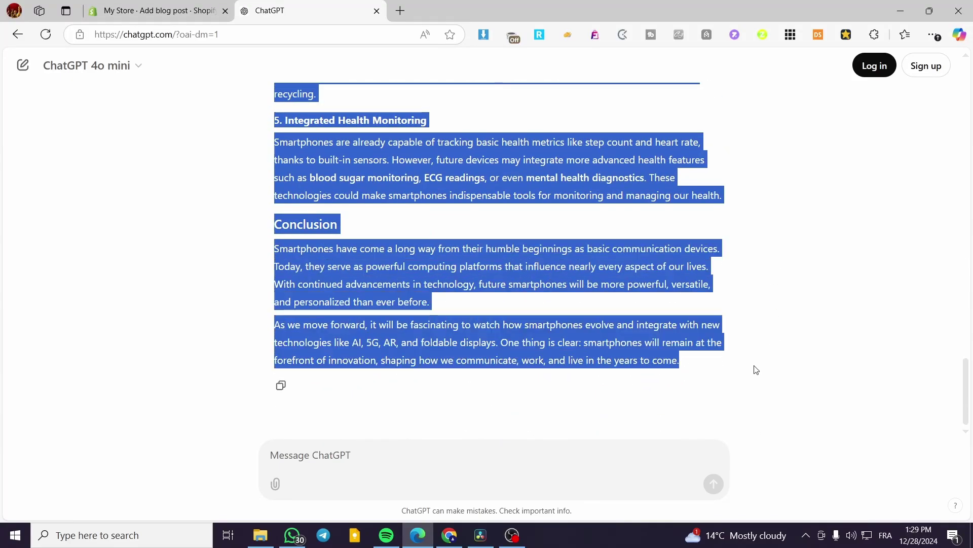
{"action": "left_click", "coordinate": [158, 6]}
{"action": "left_click", "coordinate": [405, 328]}
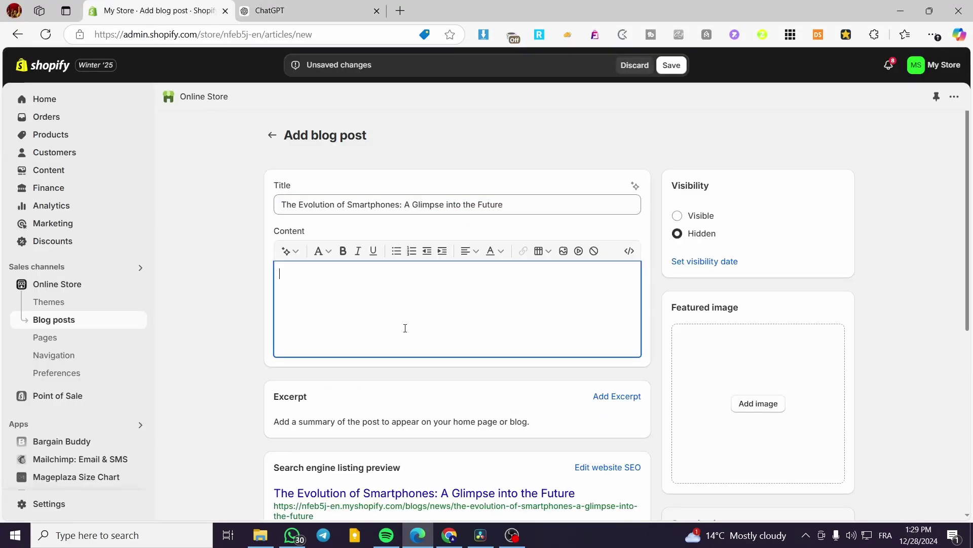
{"action": "key", "text": "ctrl+v"}
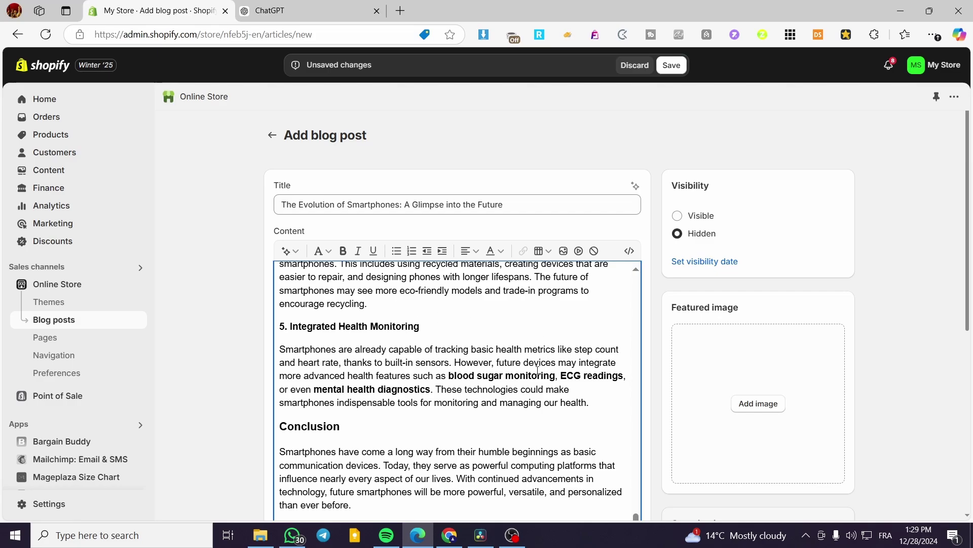
{"action": "scroll", "coordinate": [509, 385], "scroll_direction": "up", "scroll_amount": 10}
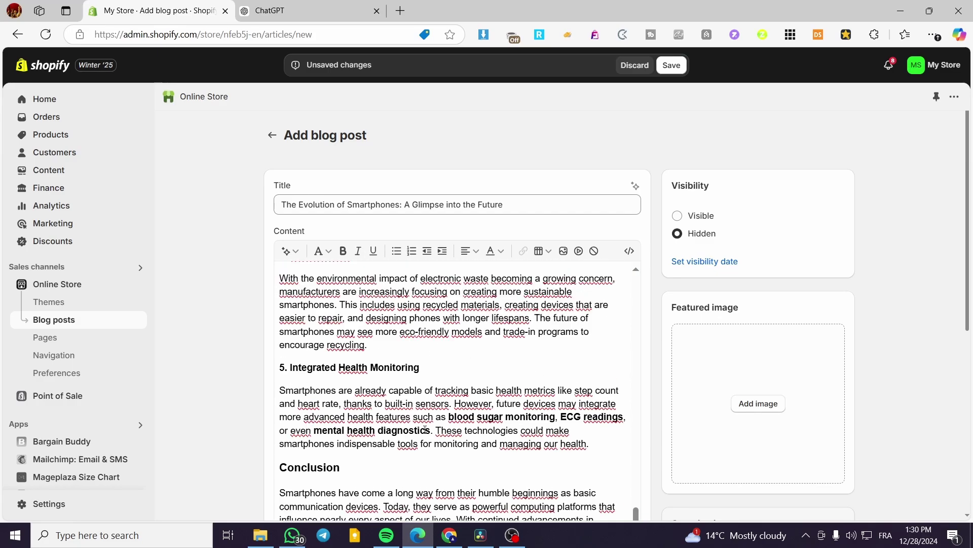
{"action": "scroll", "coordinate": [446, 421], "scroll_direction": "up", "scroll_amount": 10}
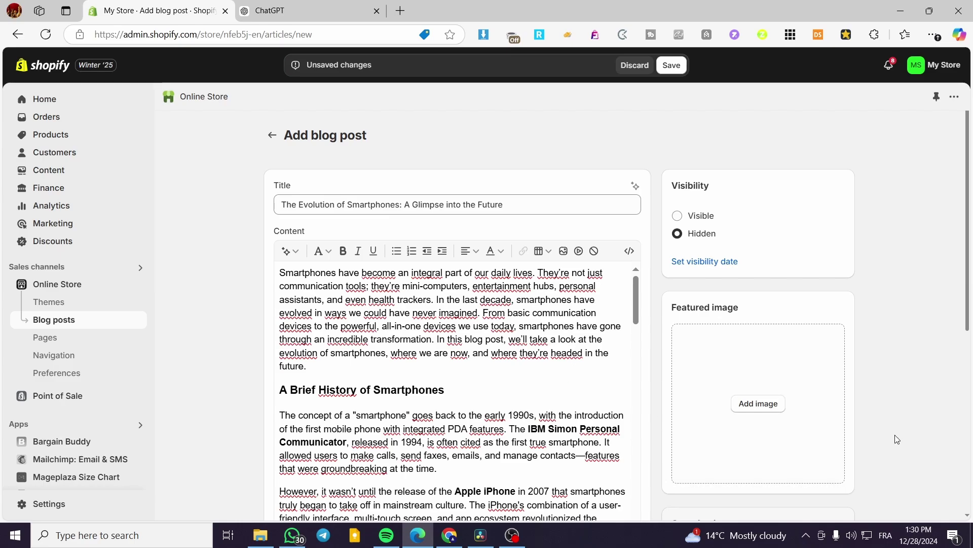
Ask ChatGPT for a smartphone image, which returns only a written scene description.
{"action": "left_click", "coordinate": [296, 7]}
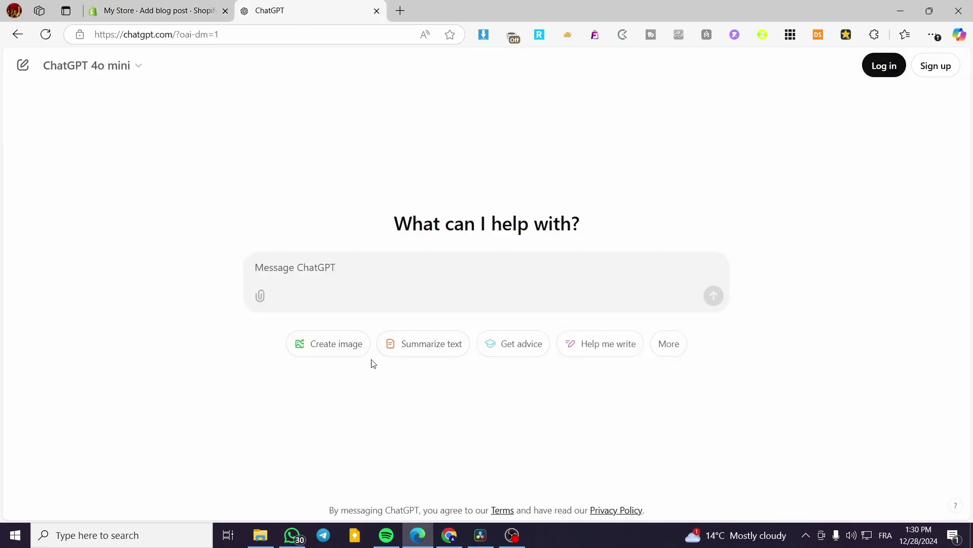
{"action": "left_click", "coordinate": [343, 355]}
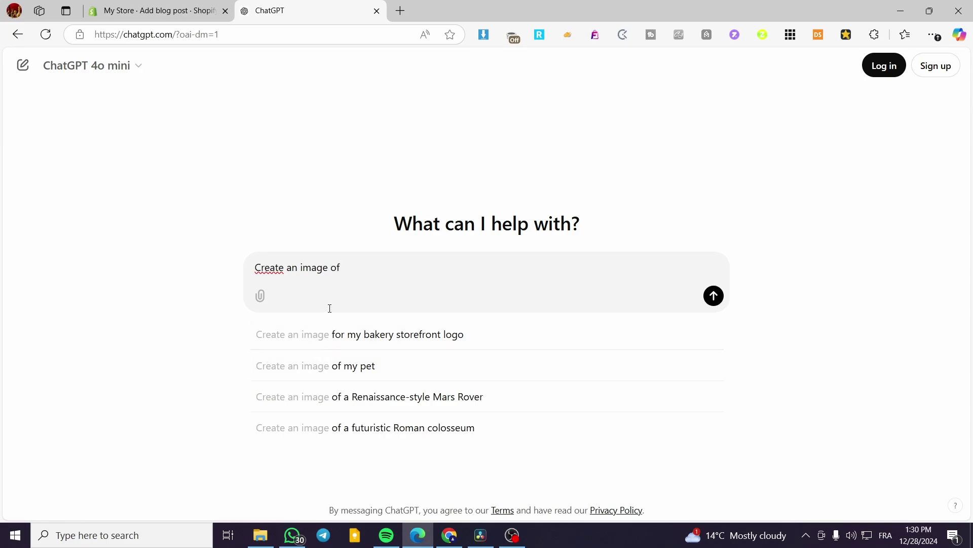
{"action": "type", "text": "smartpho"}
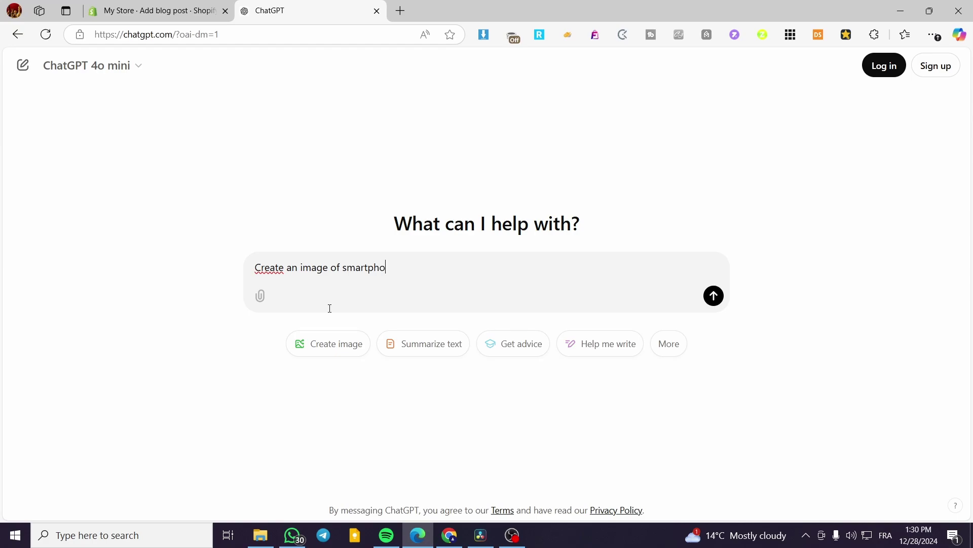
{"action": "type", "text": "nes"}
{"action": "key", "text": "Return"}
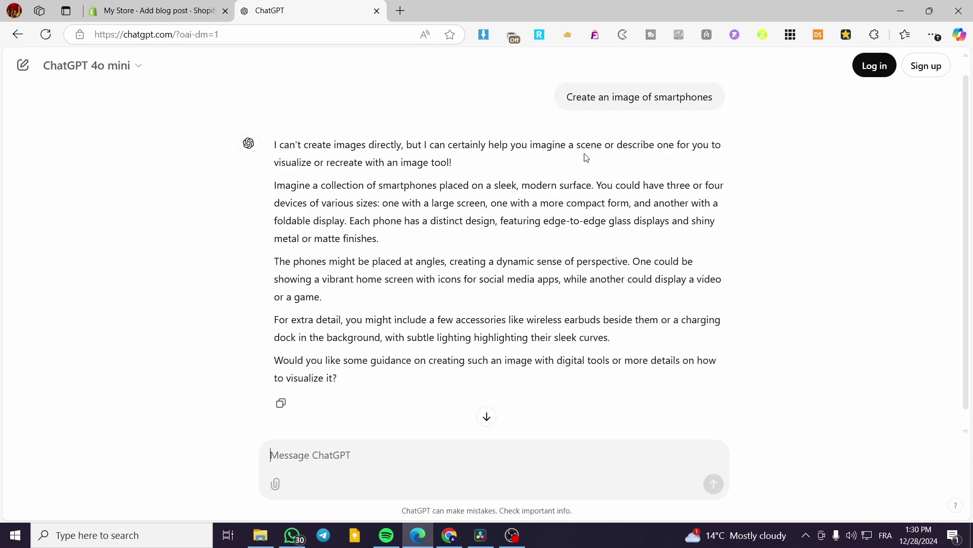
{"action": "left_click", "coordinate": [487, 416]}
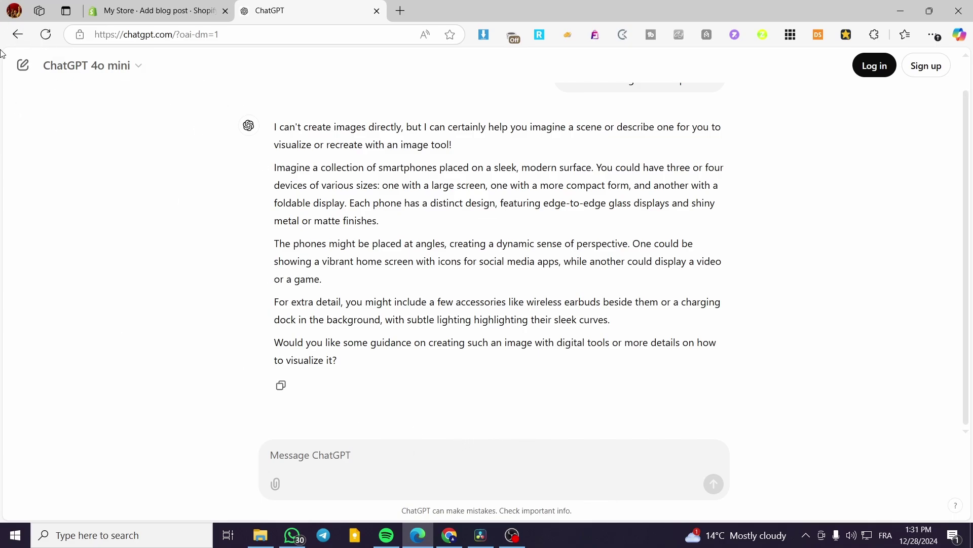
{"action": "left_click", "coordinate": [274, 36]}
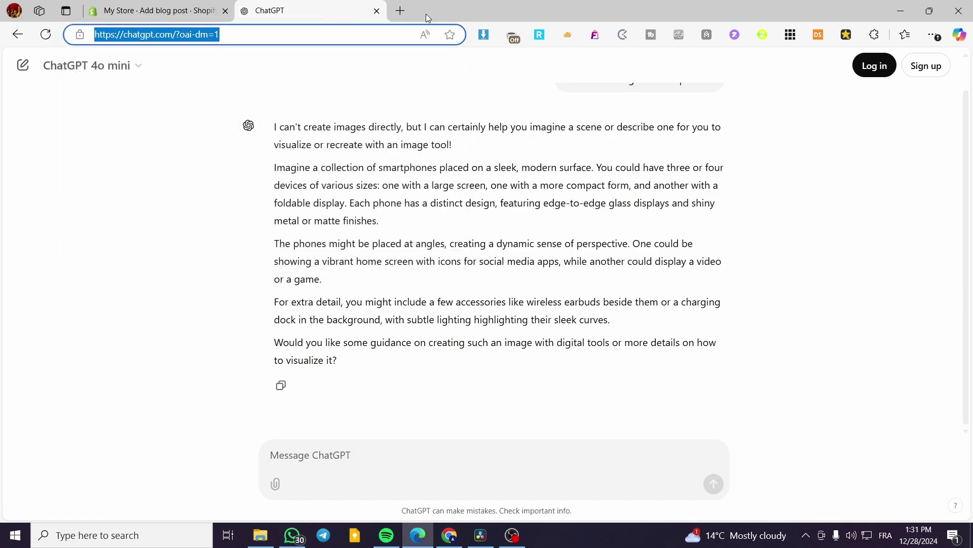
Open Pexels via a Google search and search its photos for 'phones'.
{"action": "left_click", "coordinate": [400, 11]}
{"action": "type", "text": "google.com/index.html"}
{"action": "key", "text": "Return"}
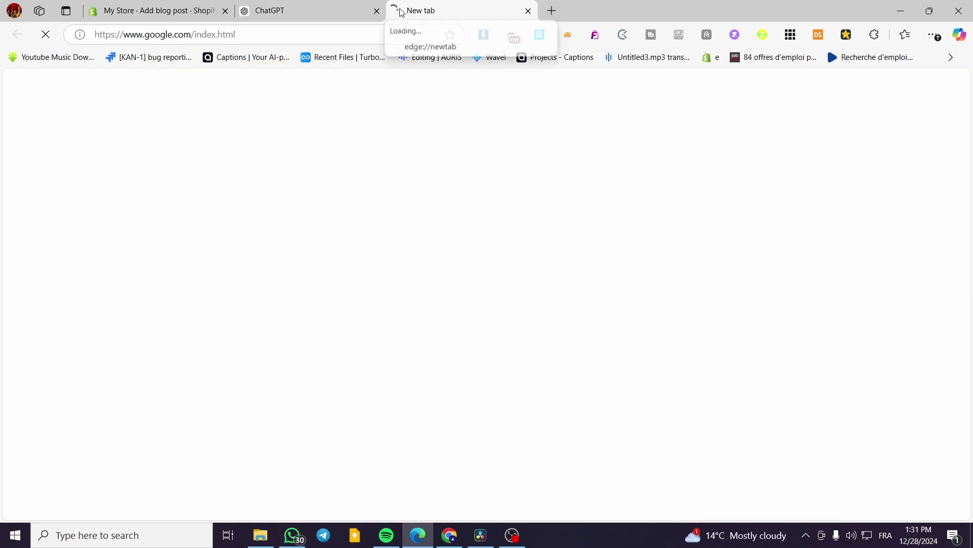
{"action": "type", "text": "pexels"}
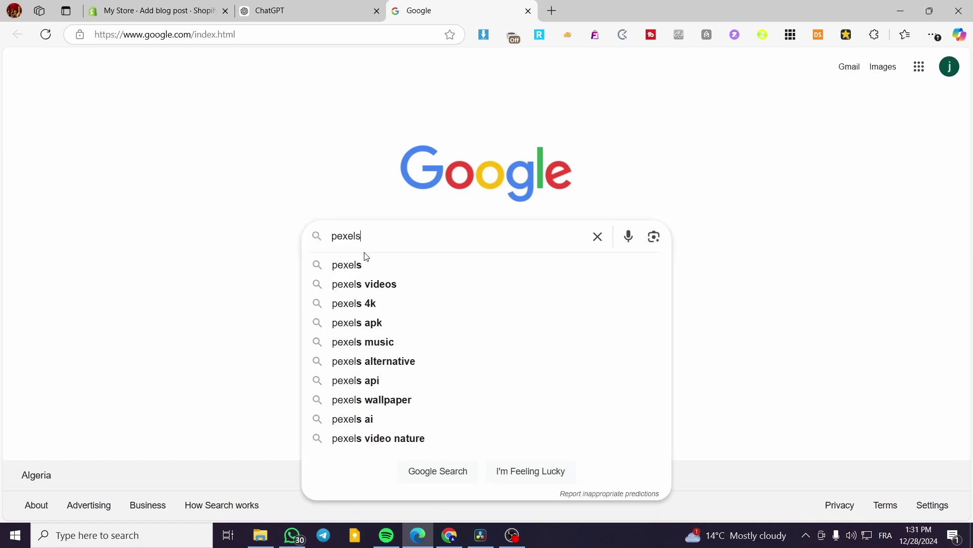
{"action": "key", "text": "Return"}
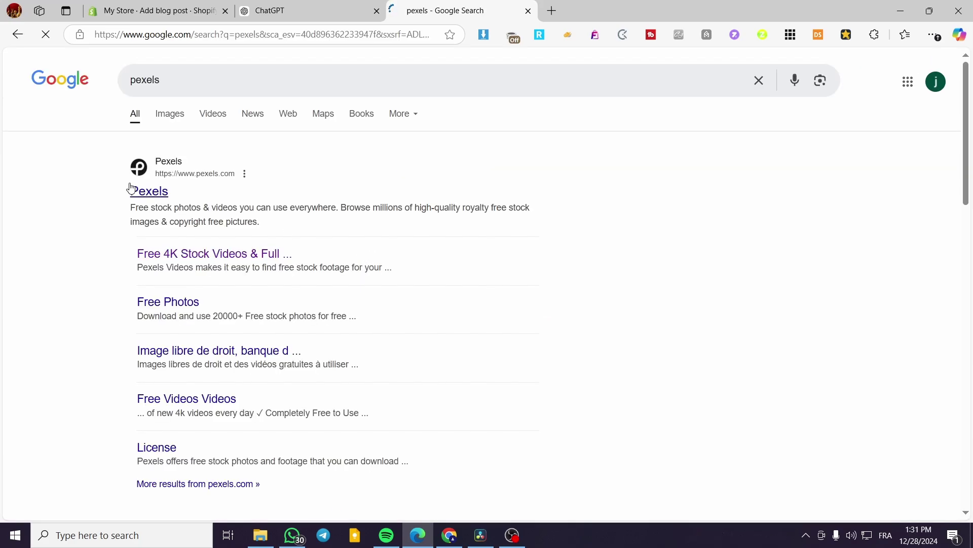
{"action": "left_click", "coordinate": [149, 195]}
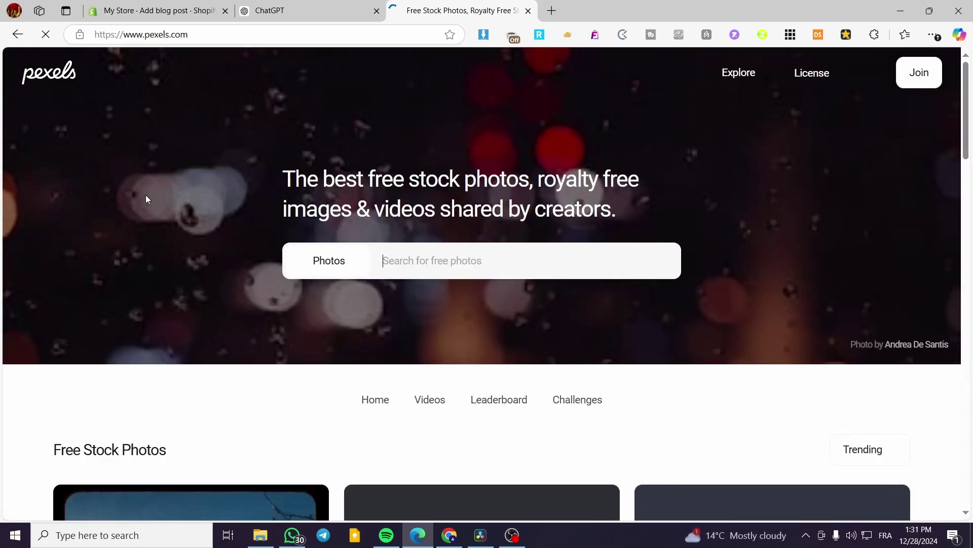
{"action": "scroll", "coordinate": [654, 393], "scroll_direction": "down", "scroll_amount": 1}
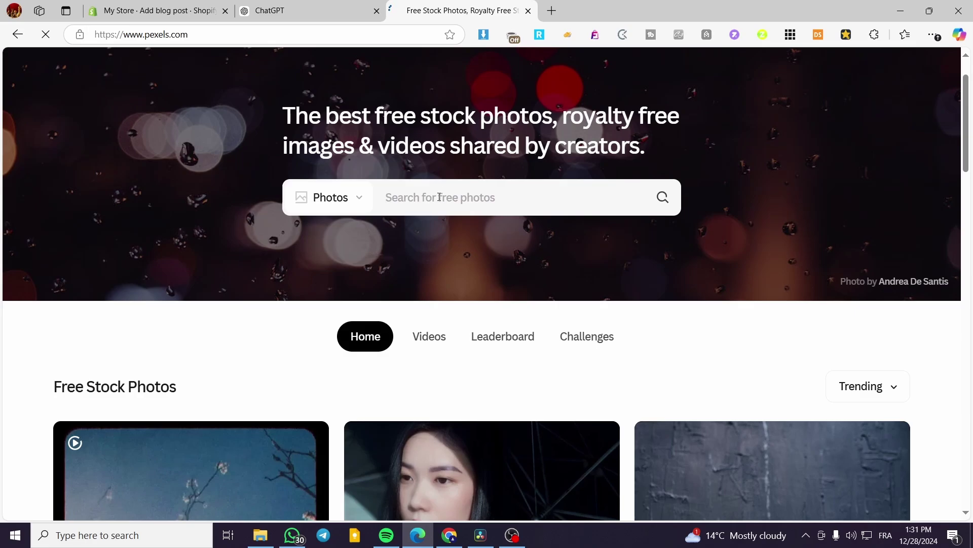
{"action": "type", "text": "phone"}
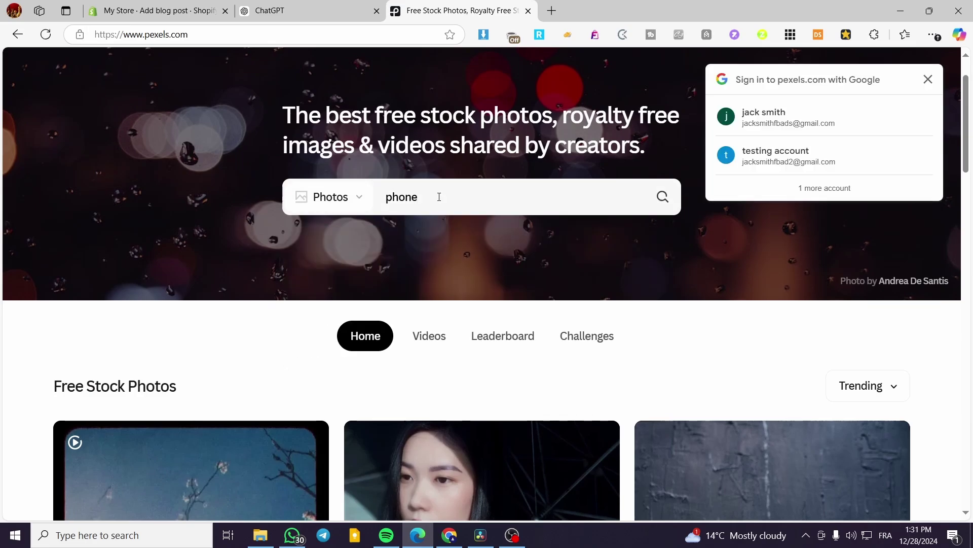
{"action": "left_click", "coordinate": [928, 79]}
{"action": "left_click", "coordinate": [463, 197]}
{"action": "type", "text": "s"}
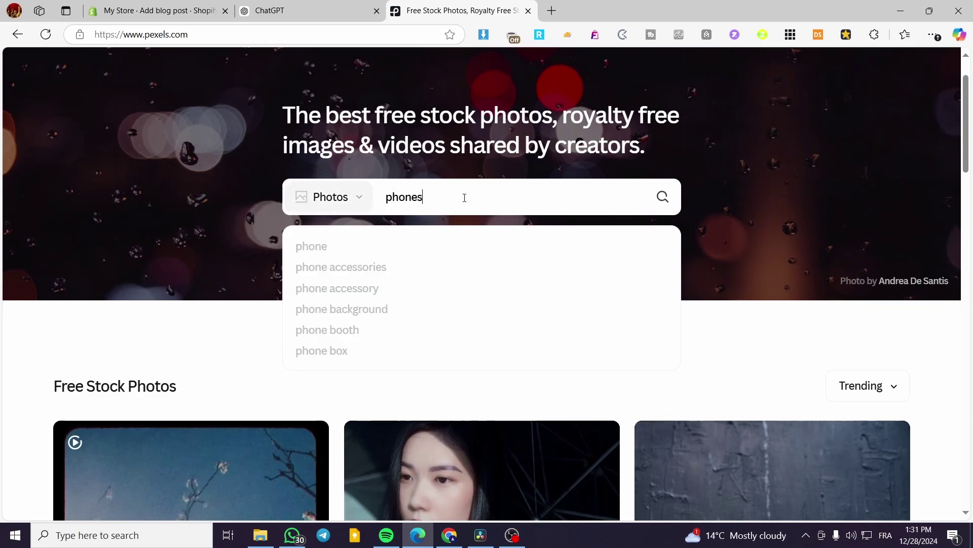
{"action": "key", "text": "Return"}
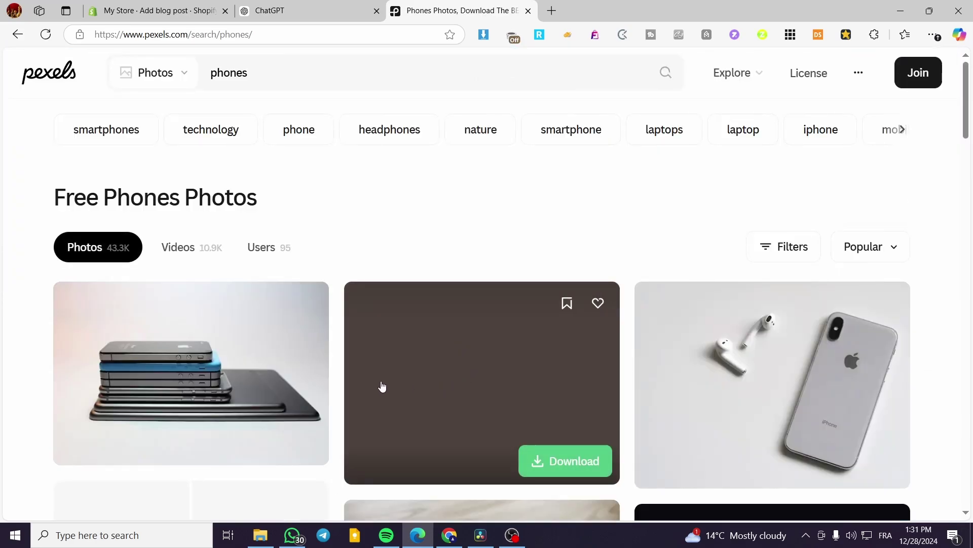
Download the free 'Assorted Iphone Lot' stacked-phones photo and return to the Shopify editor.
{"action": "scroll", "coordinate": [103, 266], "scroll_direction": "down", "scroll_amount": 1}
{"action": "scroll", "coordinate": [116, 317], "scroll_direction": "down", "scroll_amount": 2}
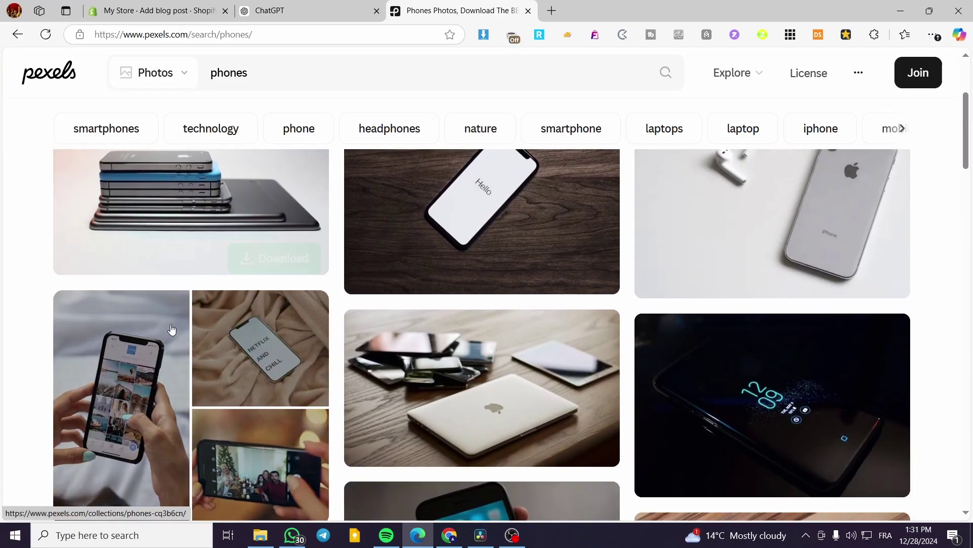
{"action": "scroll", "coordinate": [609, 411], "scroll_direction": "down", "scroll_amount": 1}
{"action": "scroll", "coordinate": [609, 411], "scroll_direction": "down", "scroll_amount": 2}
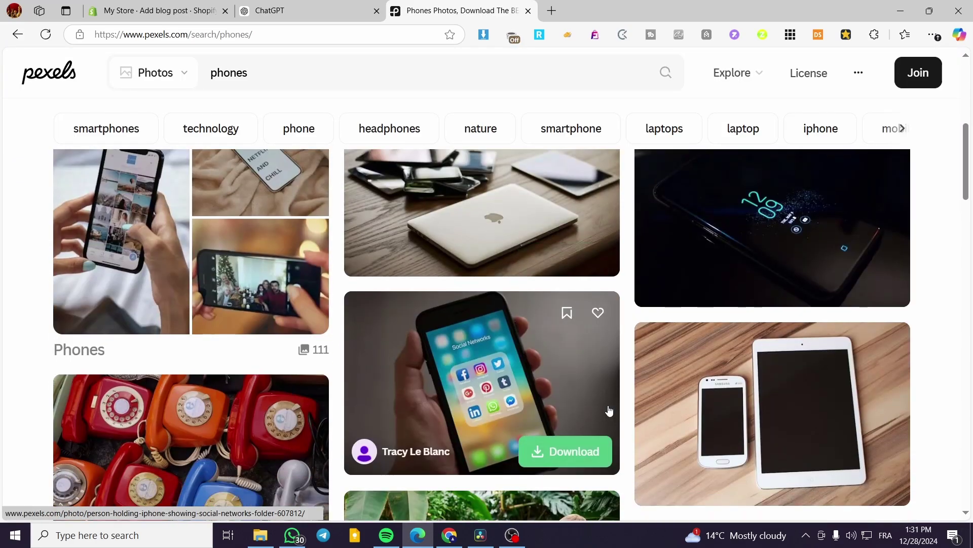
{"action": "scroll", "coordinate": [609, 411], "scroll_direction": "down", "scroll_amount": 3}
{"action": "scroll", "coordinate": [534, 408], "scroll_direction": "up", "scroll_amount": 2}
{"action": "scroll", "coordinate": [535, 408], "scroll_direction": "up", "scroll_amount": 5}
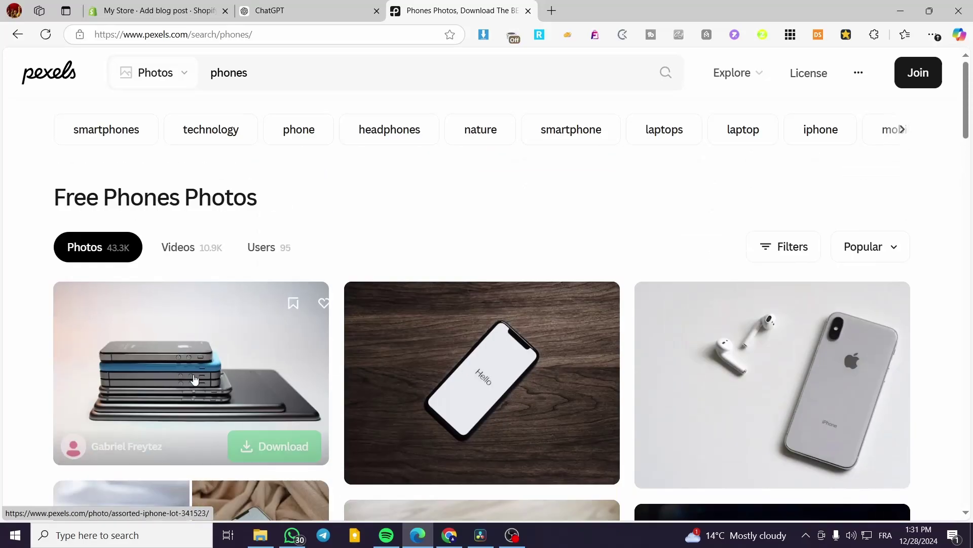
{"action": "left_click", "coordinate": [203, 404]}
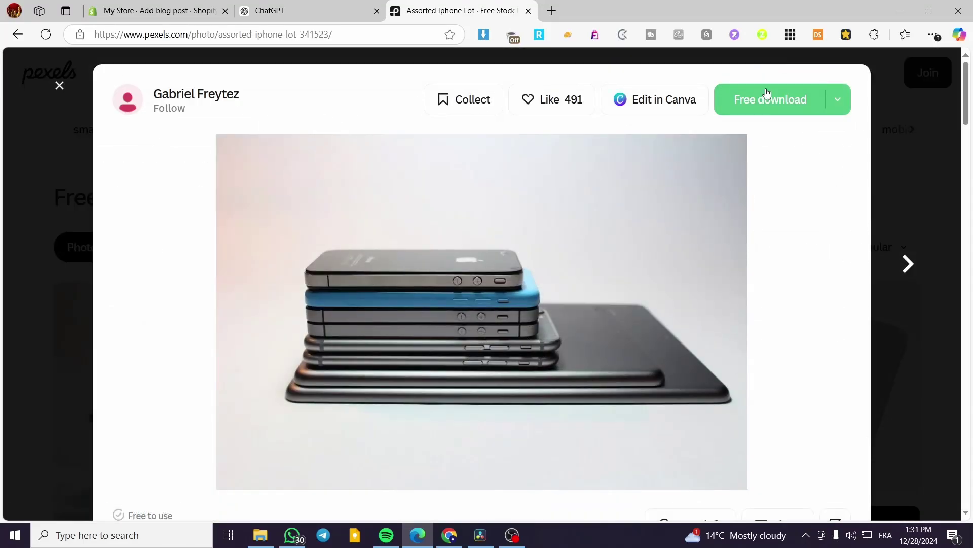
{"action": "left_click", "coordinate": [768, 100]}
{"action": "left_click", "coordinate": [654, 77]}
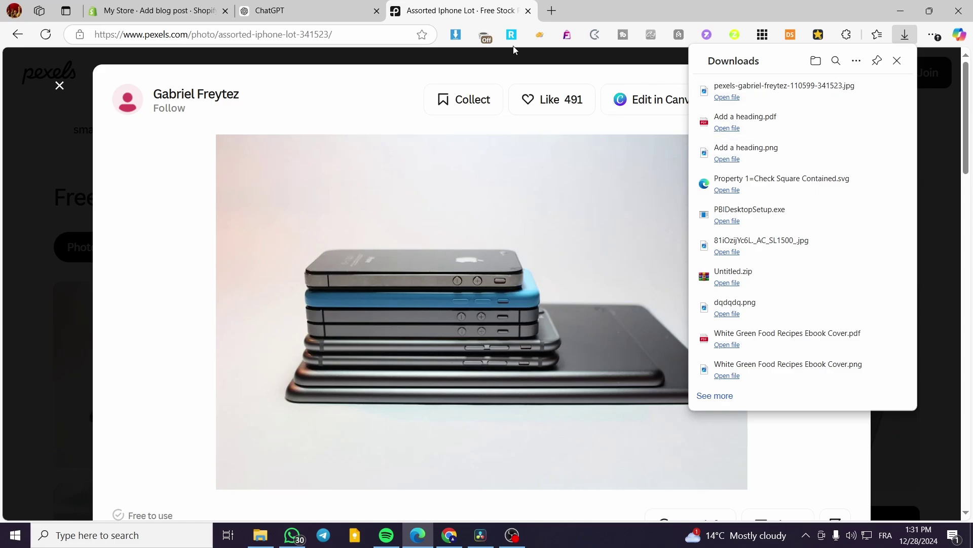
{"action": "left_click", "coordinate": [299, 10]}
{"action": "key", "text": "ctrl+shift+Tab"}
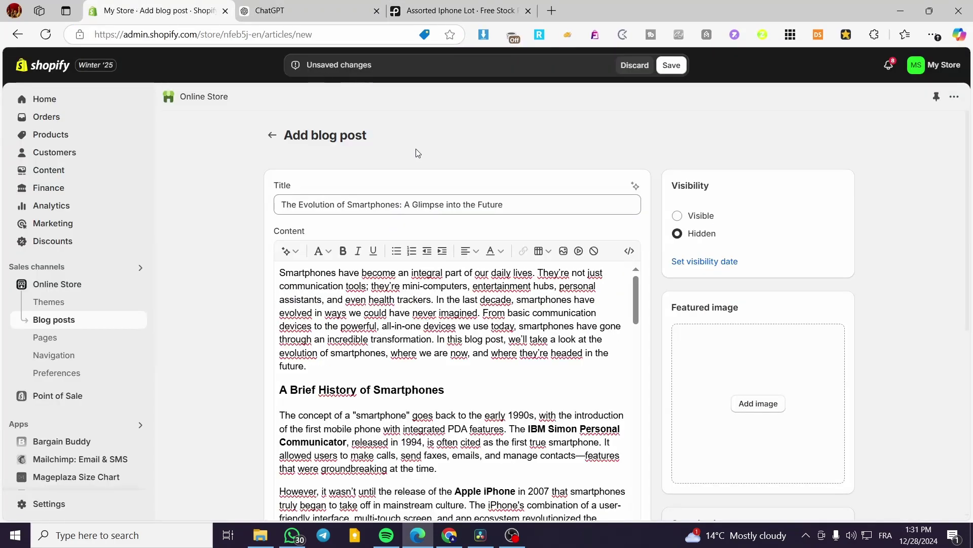
Upload the downloaded Pexels phones JPG from Downloads and insert it into the post content.
{"action": "left_click", "coordinate": [564, 251]}
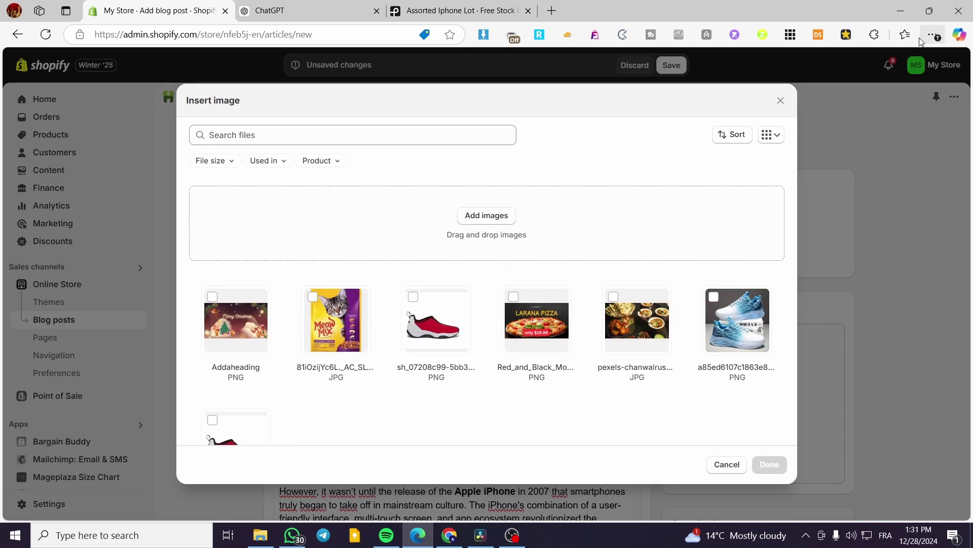
{"action": "left_click", "coordinate": [933, 34]}
{"action": "left_click", "coordinate": [836, 253]}
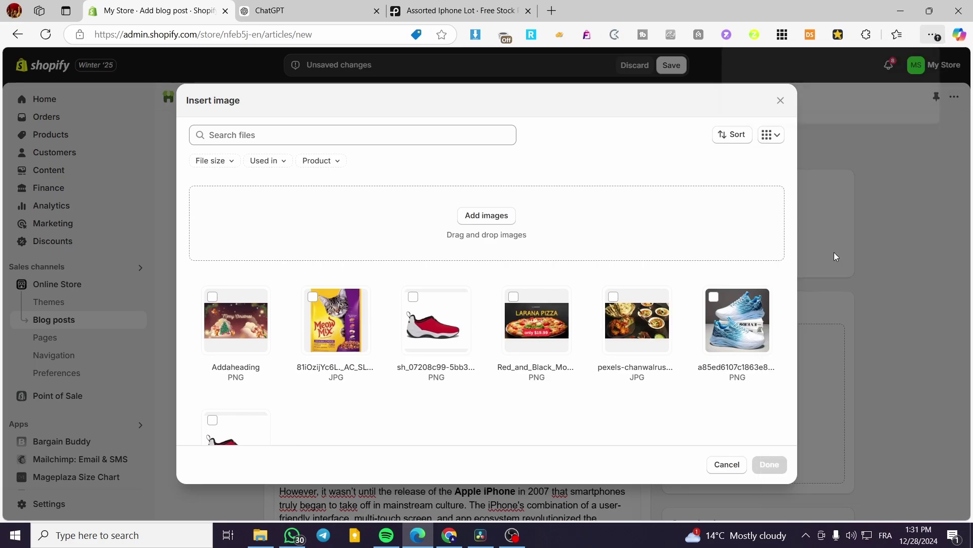
{"action": "left_click_drag", "start_coordinate": [719, 91], "coordinate": [387, 450]}
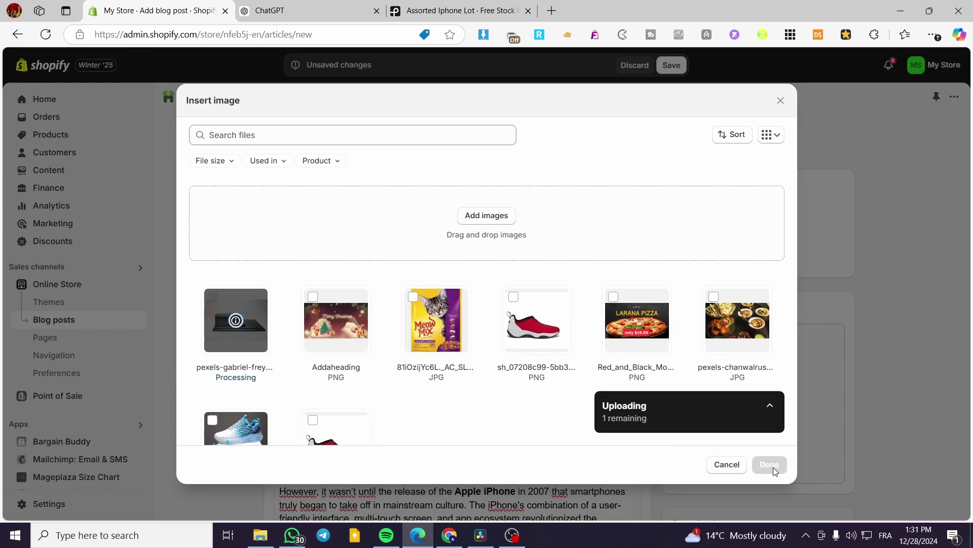
{"action": "mouse_move", "coordinate": [236, 323]}
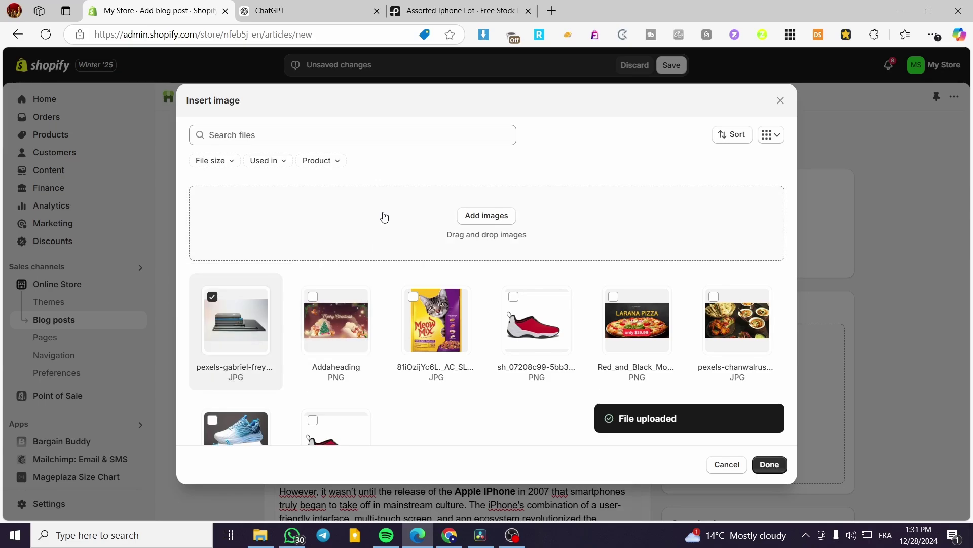
{"action": "left_click", "coordinate": [770, 465]}
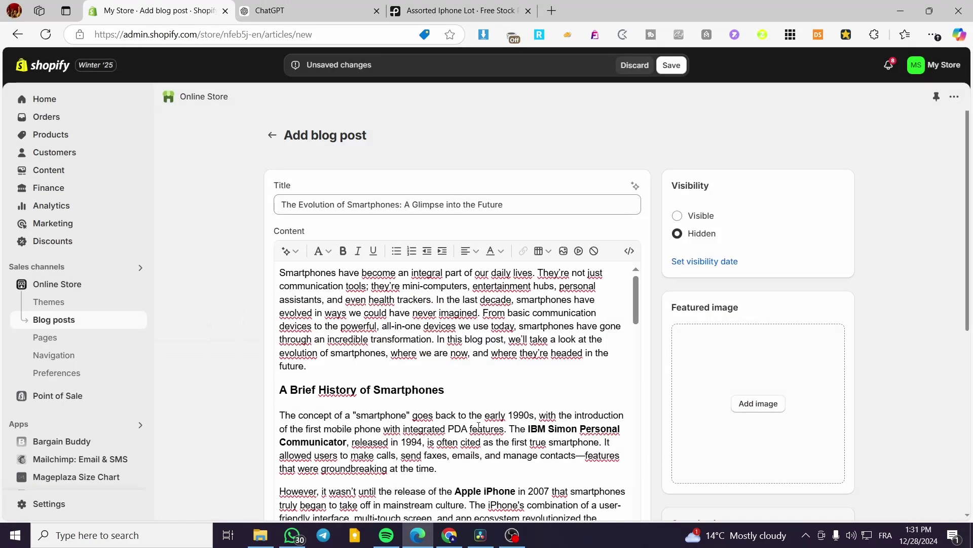
Drag the stacked-phones image up from the article's end past the Health Monitoring section.
{"action": "scroll", "coordinate": [478, 425], "scroll_direction": "down", "scroll_amount": 20}
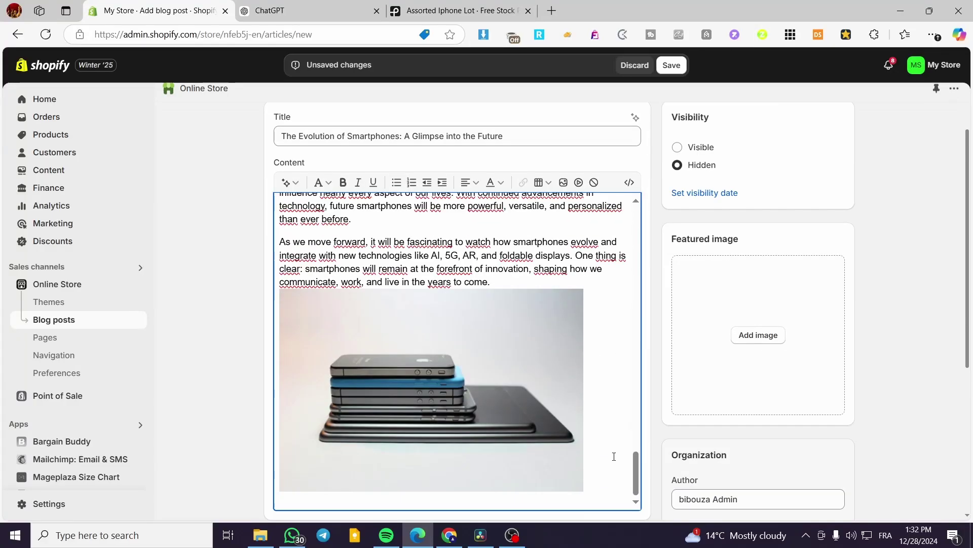
{"action": "scroll", "coordinate": [614, 456], "scroll_direction": "down", "scroll_amount": 3}
{"action": "left_click_drag", "start_coordinate": [456, 324], "coordinate": [433, 170]}
{"action": "scroll", "coordinate": [455, 302], "scroll_direction": "up", "scroll_amount": 2}
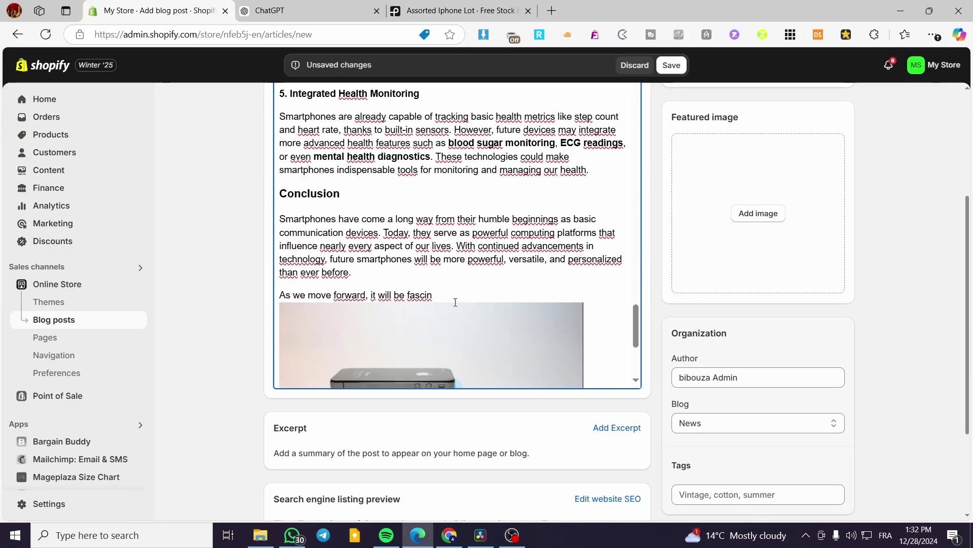
{"action": "mouse_move", "coordinate": [455, 307]}
{"action": "left_mouse_down"}
{"action": "mouse_move", "coordinate": [454, 330]}
{"action": "mouse_move", "coordinate": [445, 125]}
{"action": "mouse_move", "coordinate": [446, 144]}
{"action": "left_mouse_up"}
{"action": "scroll", "coordinate": [472, 336], "scroll_direction": "up", "scroll_amount": 3}
{"action": "left_click_drag", "start_coordinate": [472, 336], "coordinate": [453, 150]}
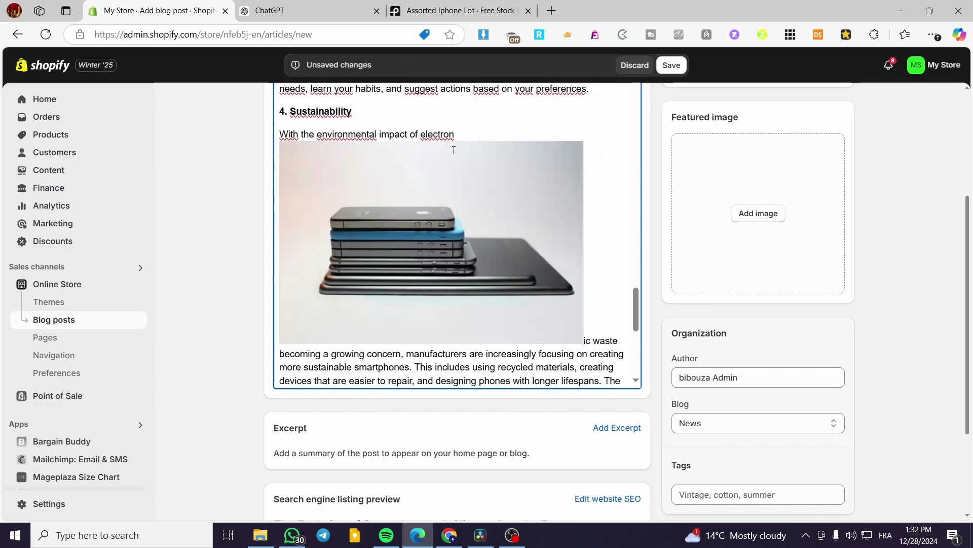
{"action": "scroll", "coordinate": [452, 334], "scroll_direction": "up", "scroll_amount": 3}
{"action": "left_click_drag", "start_coordinate": [452, 337], "coordinate": [453, 112]}
{"action": "scroll", "coordinate": [444, 365], "scroll_direction": "up", "scroll_amount": 4}
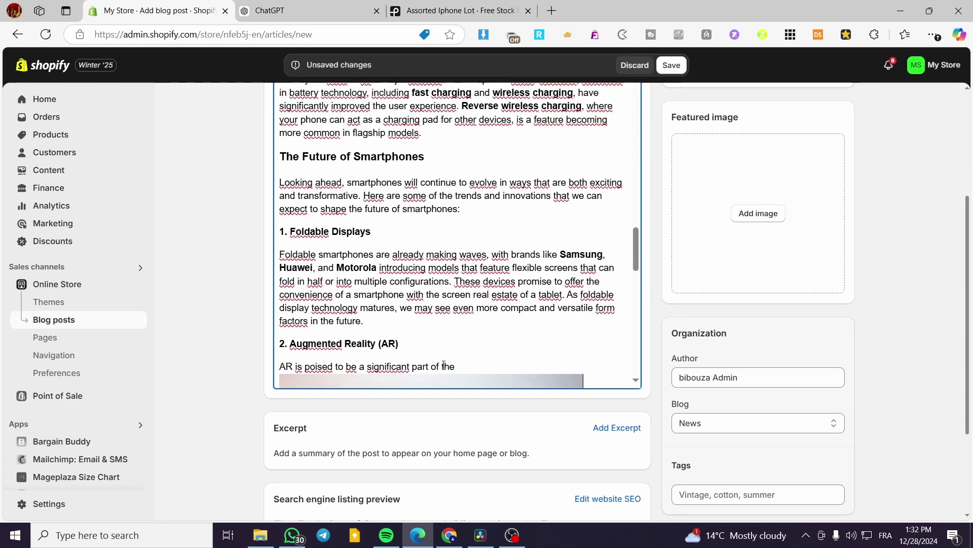
Stay on the page at the Leave site prompt and drop the image into The Rise of App Ecosystems.
{"action": "left_click_drag", "start_coordinate": [442, 379], "coordinate": [616, 114]}
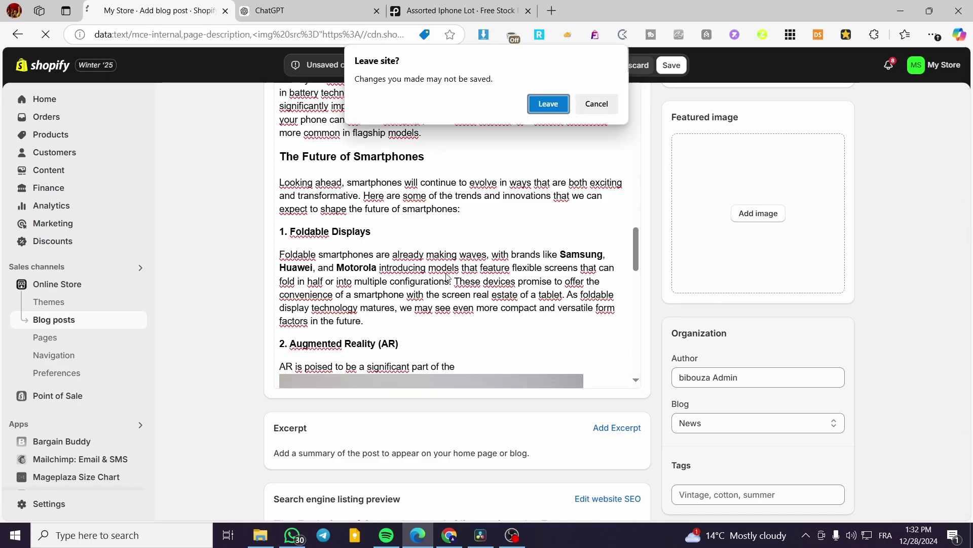
{"action": "left_click", "coordinate": [614, 109]}
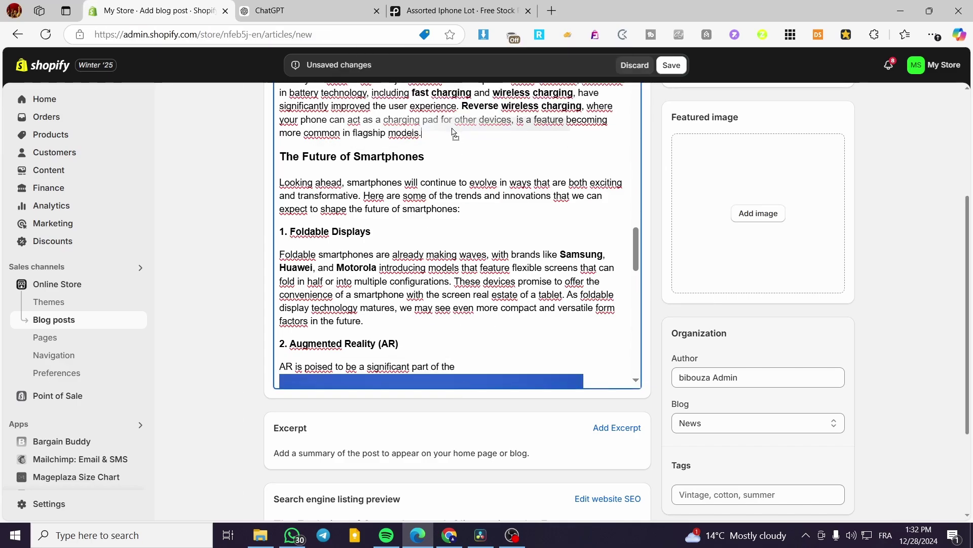
{"action": "left_click_drag", "start_coordinate": [451, 236], "coordinate": [449, 164]}
{"action": "scroll", "coordinate": [452, 386], "scroll_direction": "up", "scroll_amount": 4}
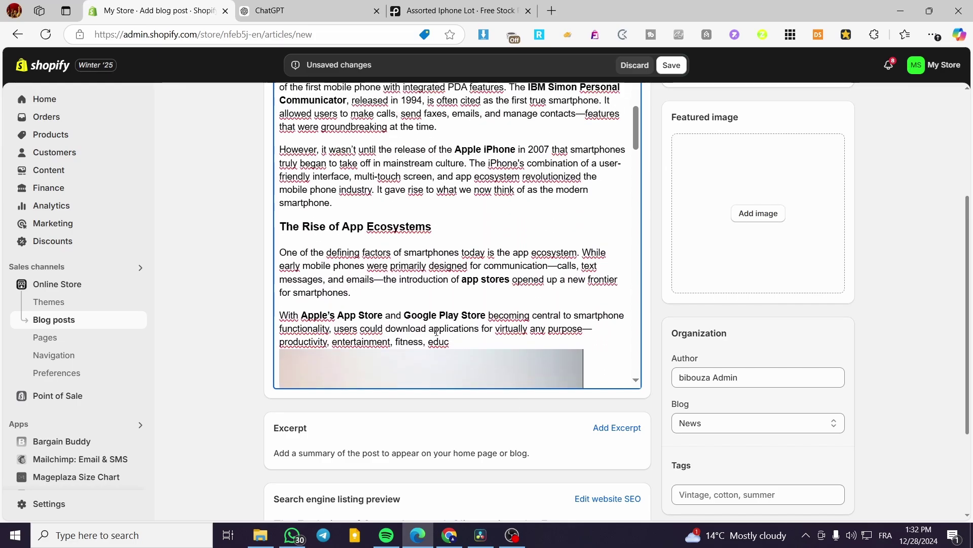
{"action": "left_click_drag", "start_coordinate": [451, 385], "coordinate": [436, 220]}
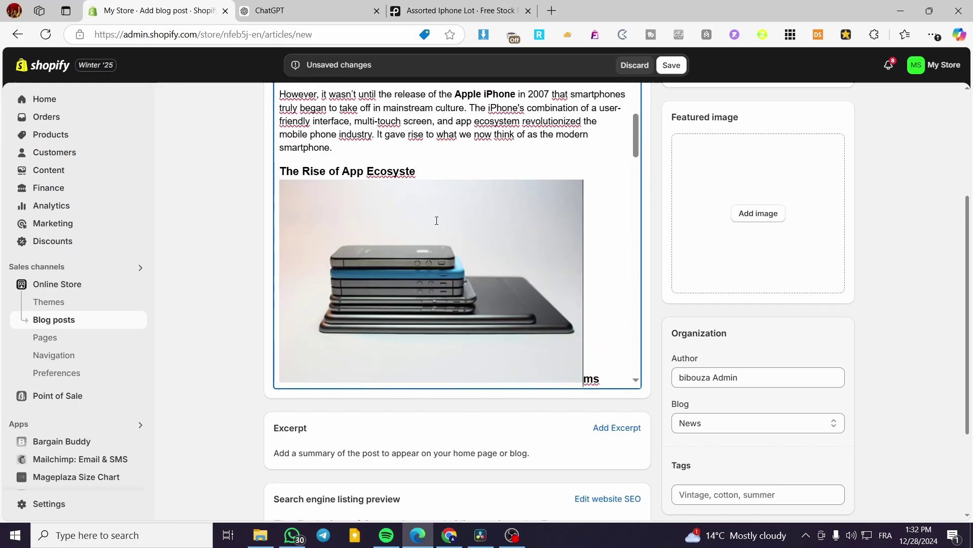
Save the new smartphones blog post.
{"action": "left_click", "coordinate": [672, 66]}
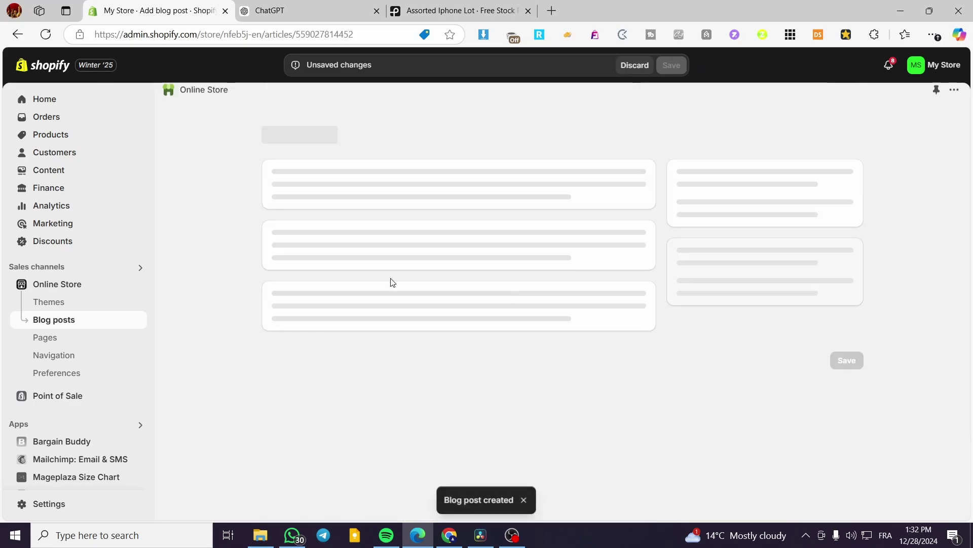
{"action": "scroll", "coordinate": [451, 385], "scroll_direction": "down", "scroll_amount": 5}
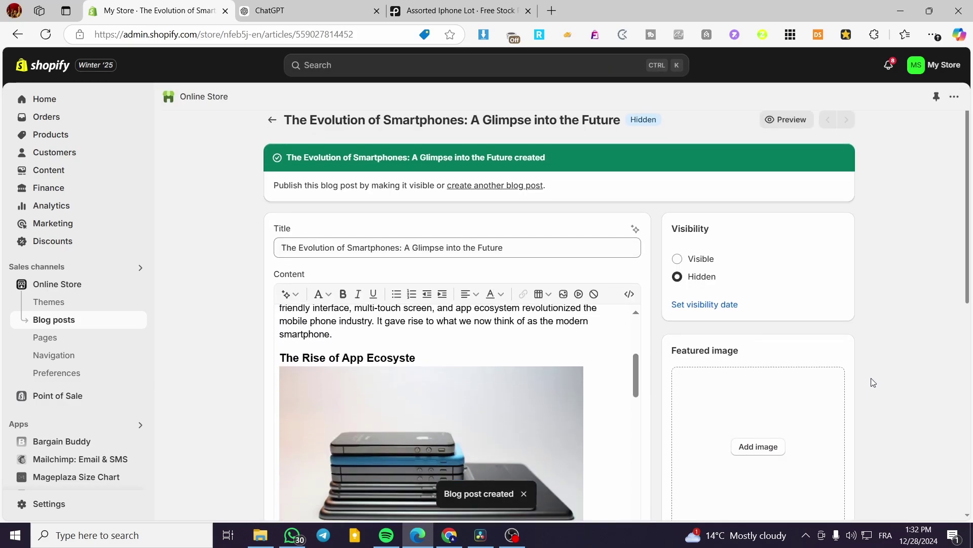
{"action": "scroll", "coordinate": [862, 375], "scroll_direction": "down", "scroll_amount": 3}
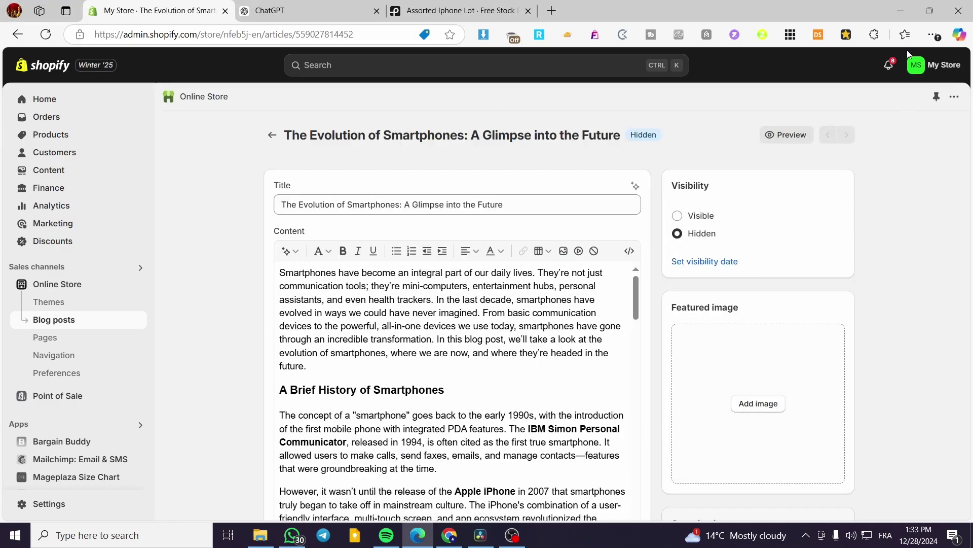
Set the downloaded phones photo as featured image, make the post Visible, and save.
{"action": "left_click", "coordinate": [933, 35]}
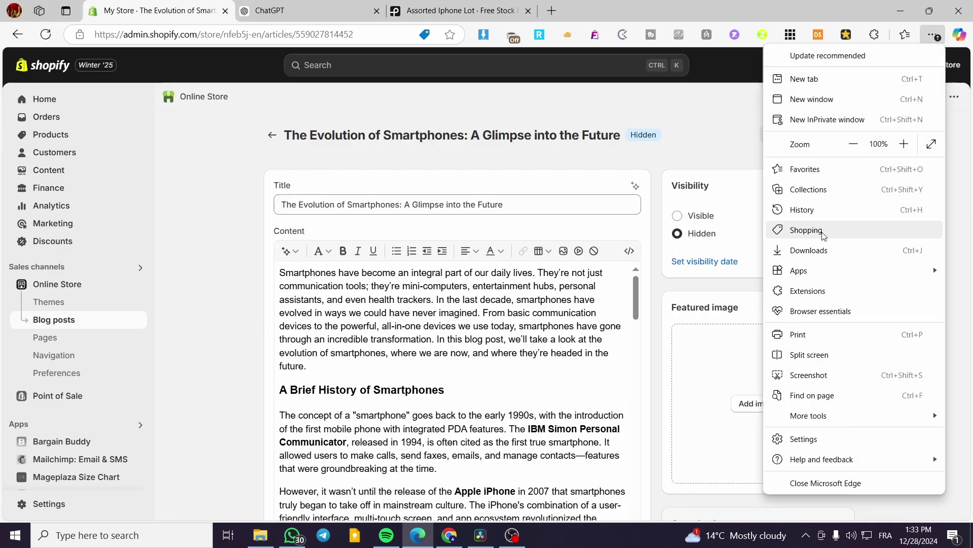
{"action": "left_click", "coordinate": [872, 253]}
{"action": "left_click_drag", "start_coordinate": [766, 92], "coordinate": [720, 456]}
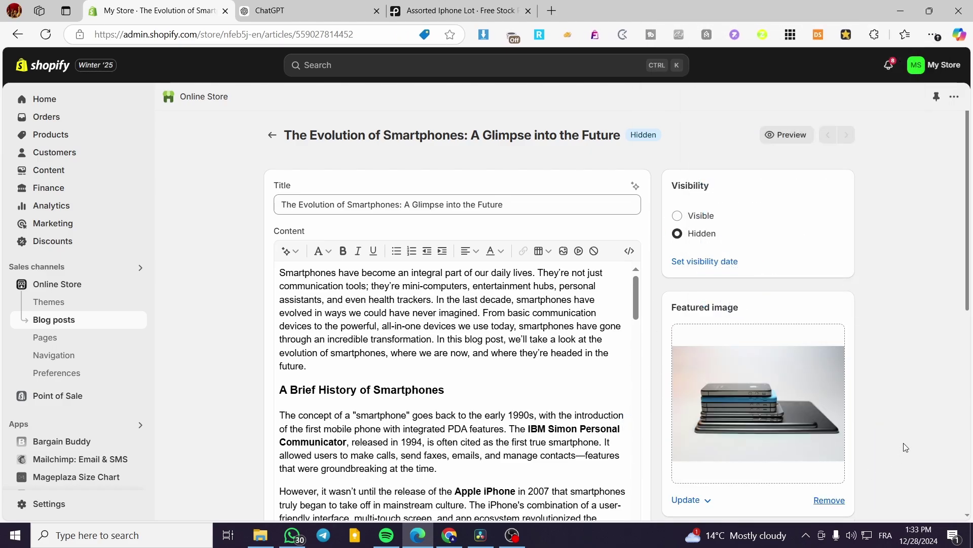
{"action": "scroll", "coordinate": [419, 343], "scroll_direction": "down", "scroll_amount": 10}
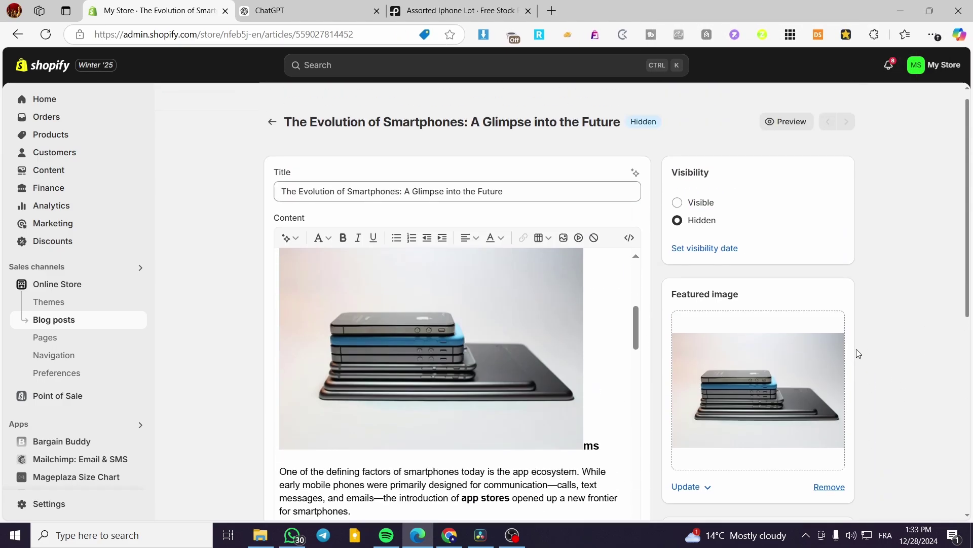
{"action": "left_click", "coordinate": [690, 218]}
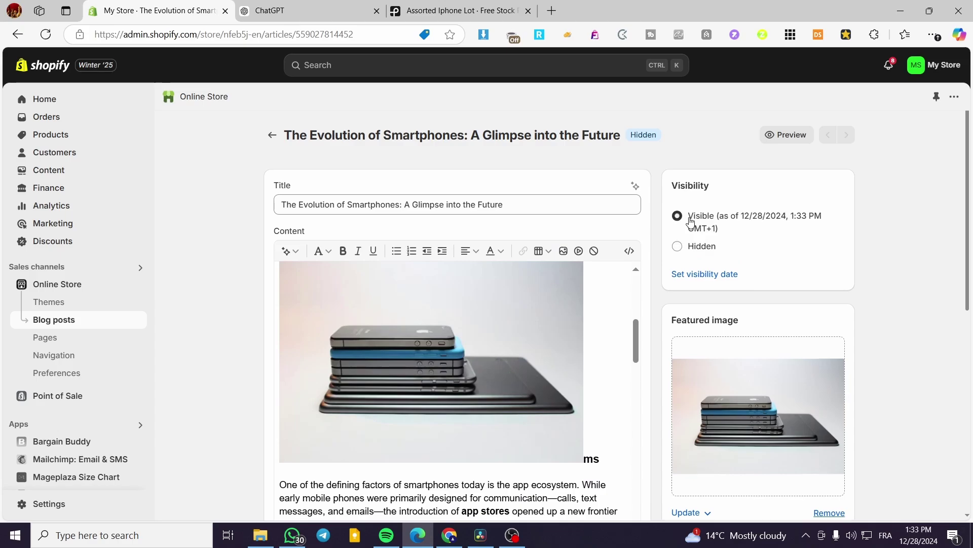
{"action": "left_click", "coordinate": [671, 65]}
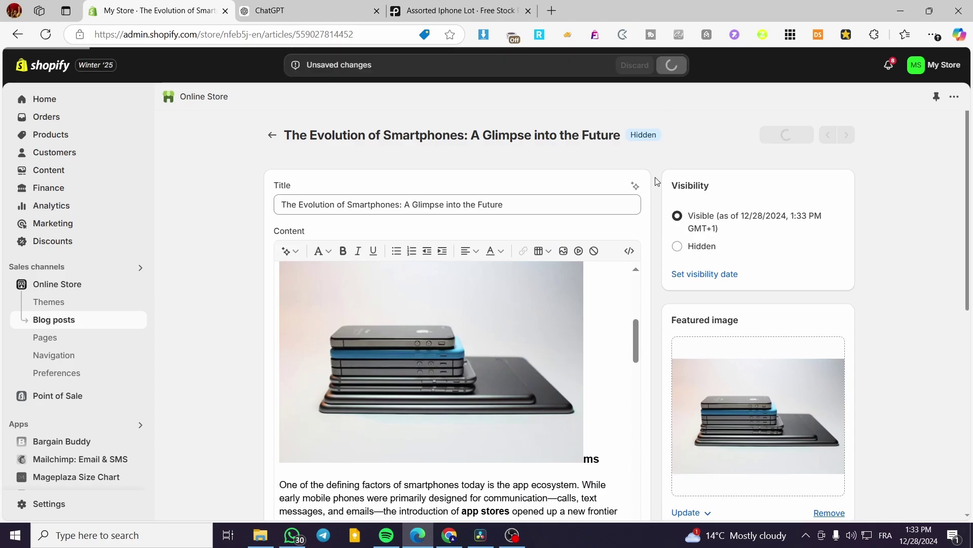
{"action": "scroll", "coordinate": [630, 250], "scroll_direction": "down", "scroll_amount": 4}
{"action": "scroll", "coordinate": [630, 251], "scroll_direction": "down", "scroll_amount": 3}
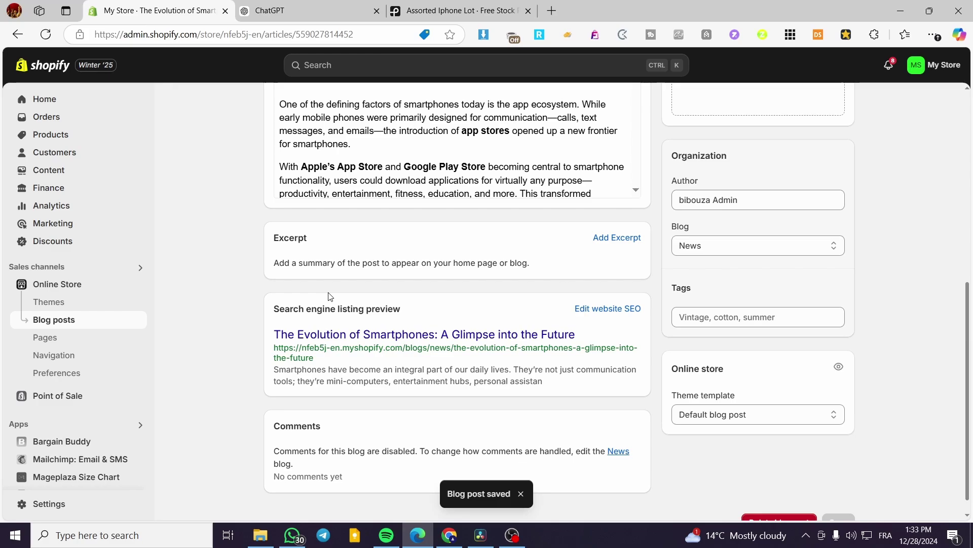
Drag the phones photo from Downloads onto the empty Featured image drop zone again.
{"action": "scroll", "coordinate": [548, 299], "scroll_direction": "down", "scroll_amount": 1}
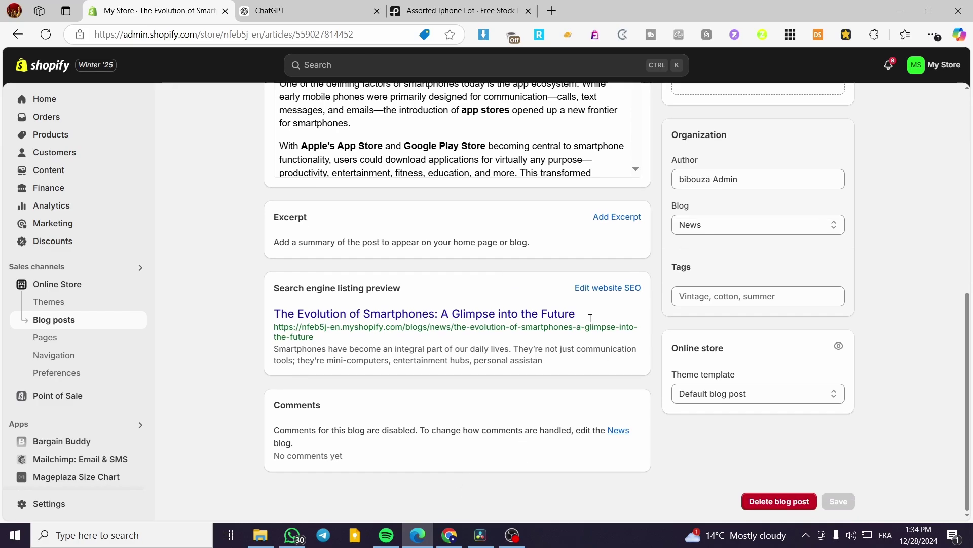
{"action": "scroll", "coordinate": [885, 363], "scroll_direction": "up", "scroll_amount": 8}
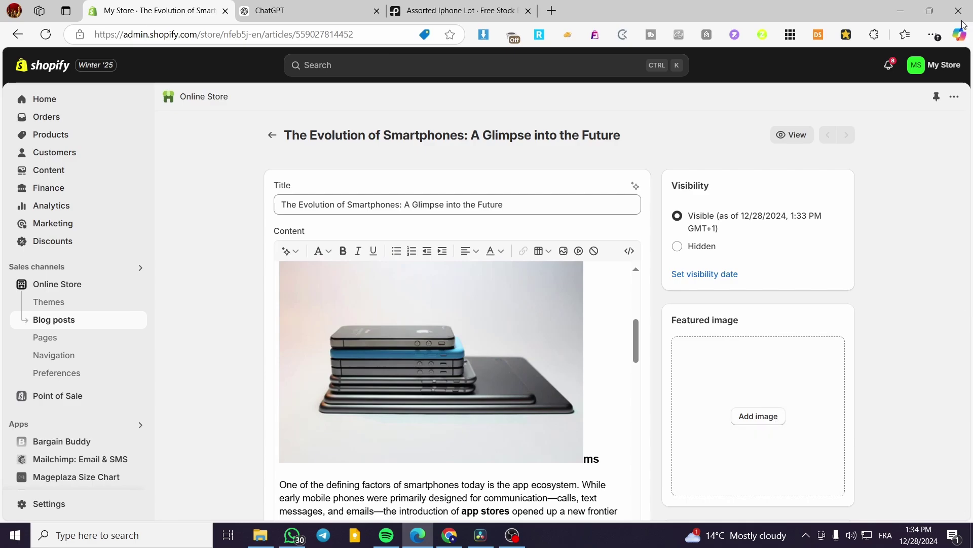
{"action": "left_click", "coordinate": [933, 35]}
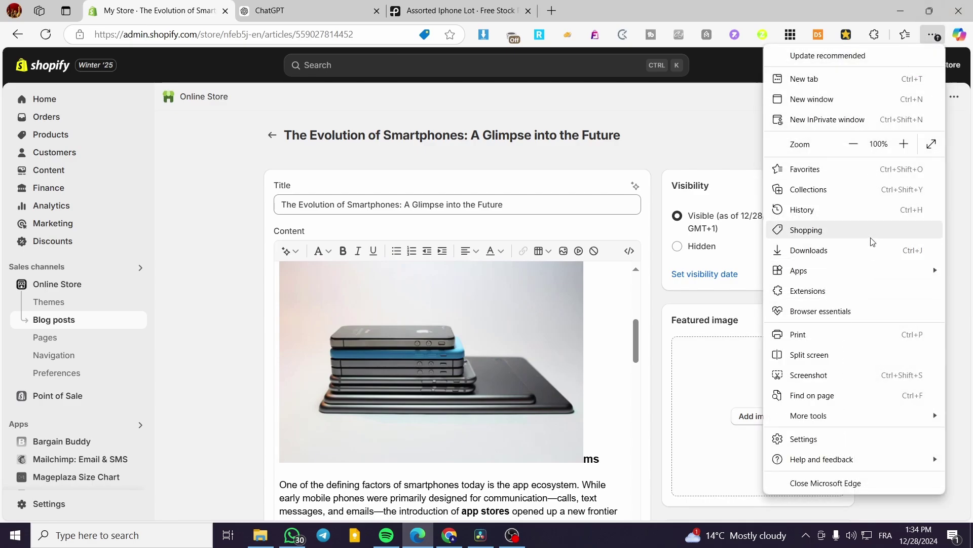
{"action": "left_click", "coordinate": [871, 251]}
{"action": "left_click_drag", "start_coordinate": [772, 100], "coordinate": [681, 421]}
{"action": "scroll", "coordinate": [875, 394], "scroll_direction": "down", "scroll_amount": 3}
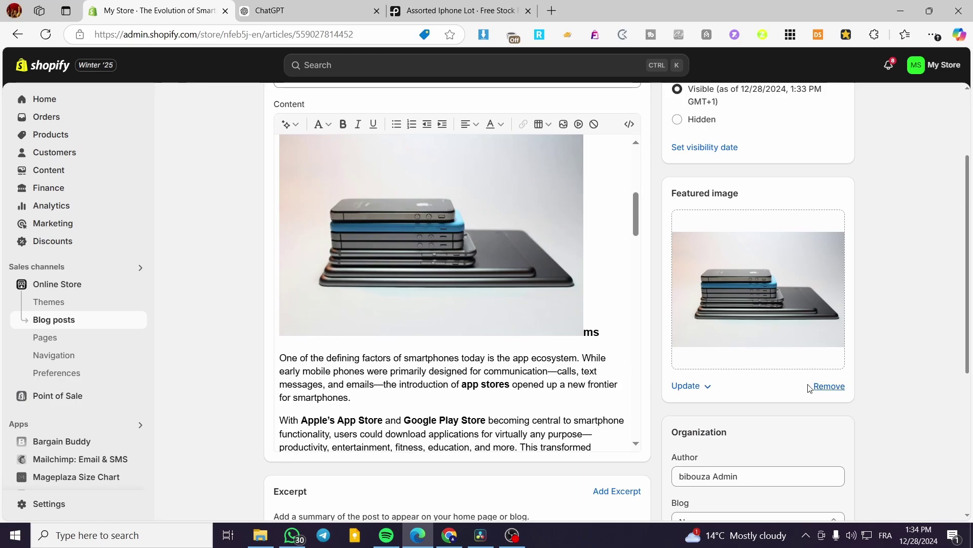
{"action": "scroll", "coordinate": [806, 382], "scroll_direction": "down", "scroll_amount": 4}
{"action": "scroll", "coordinate": [702, 308], "scroll_direction": "down", "scroll_amount": 1}
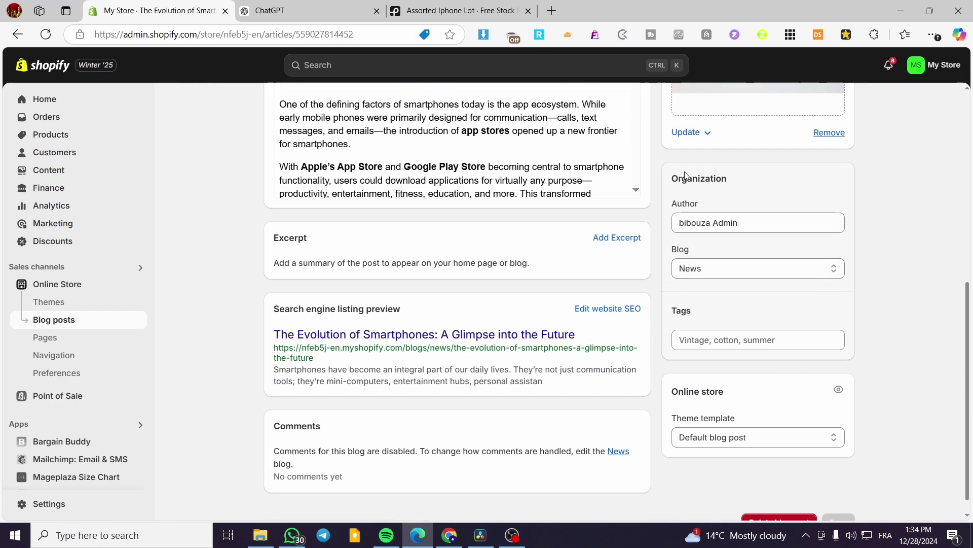
Clear the Author field and restore the post's original author.
{"action": "left_click", "coordinate": [745, 223]}
{"action": "left_click_drag", "start_coordinate": [747, 223], "coordinate": [654, 228]}
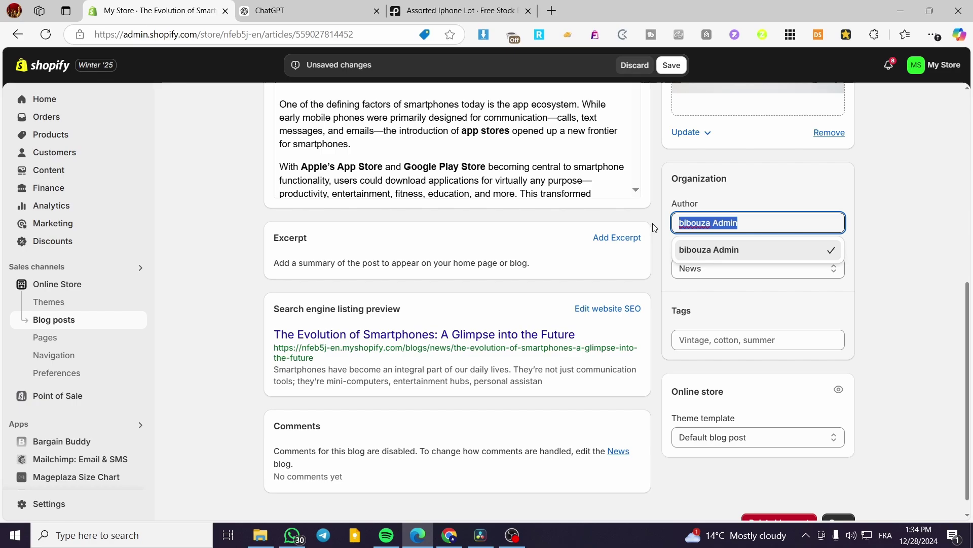
{"action": "key", "text": "BackSpace"}
{"action": "type", "text": "v"}
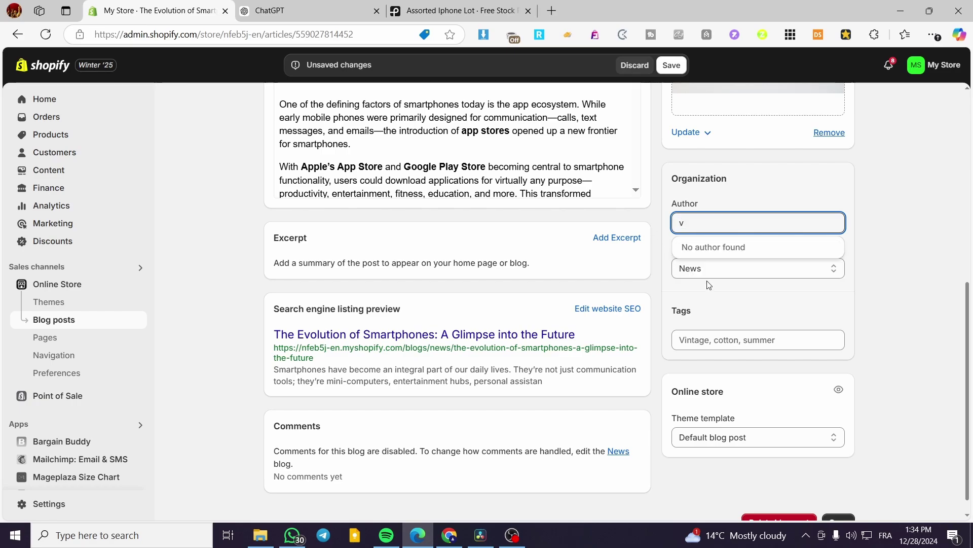
{"action": "left_click", "coordinate": [752, 246]}
{"action": "left_click", "coordinate": [738, 223]}
{"action": "key", "text": "BackSpace"}
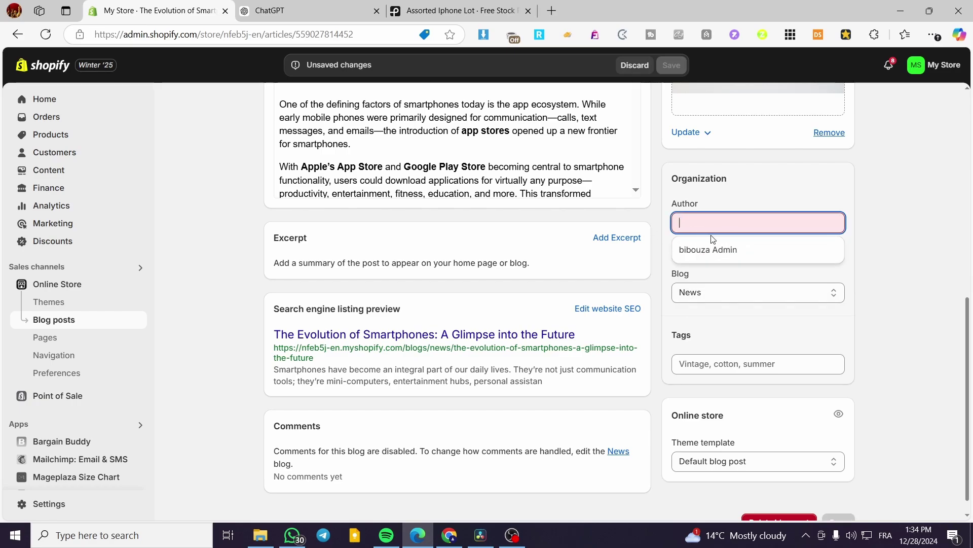
{"action": "left_click", "coordinate": [735, 251]}
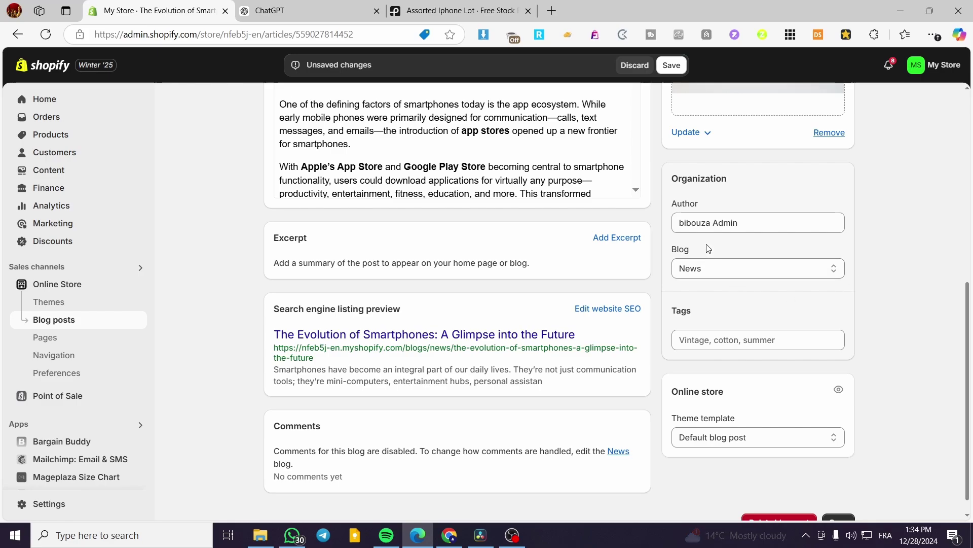
Assign the post to a newly created blog titled 'Tech' and save it.
{"action": "left_click", "coordinate": [708, 274]}
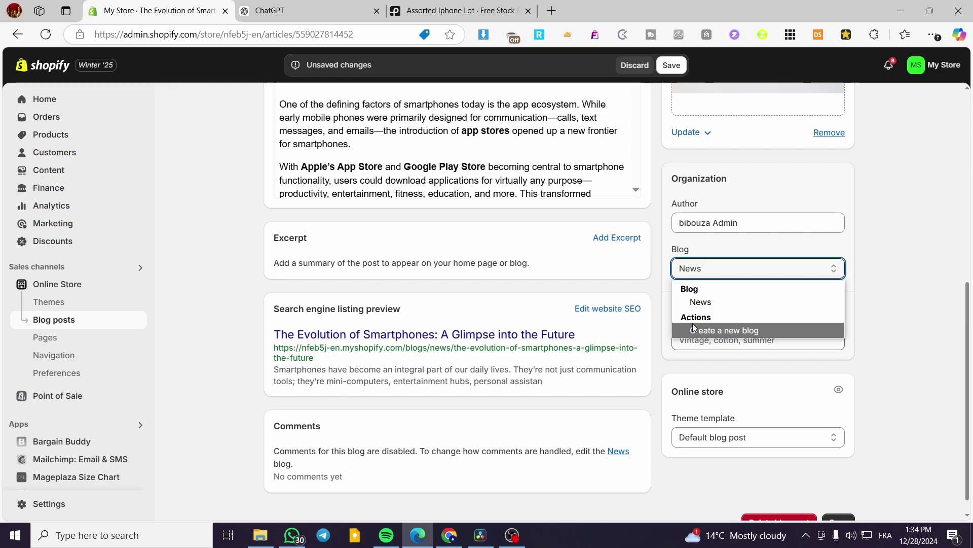
{"action": "left_click", "coordinate": [726, 332]}
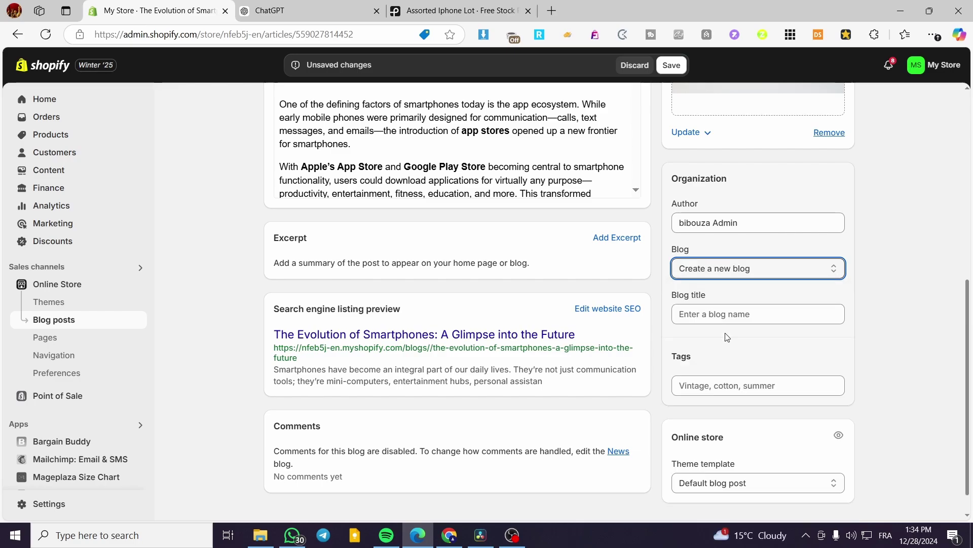
{"action": "left_click", "coordinate": [731, 316]}
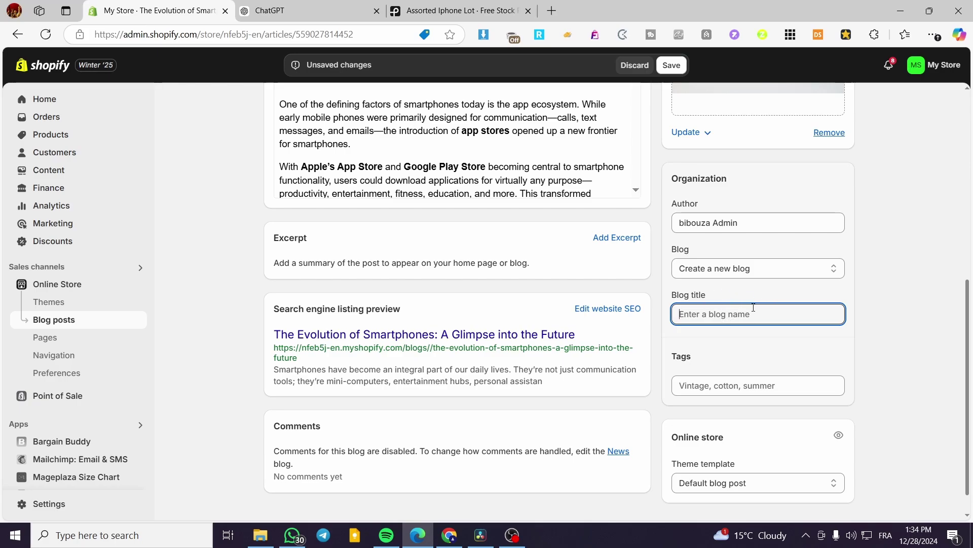
{"action": "type", "text": "Tech"}
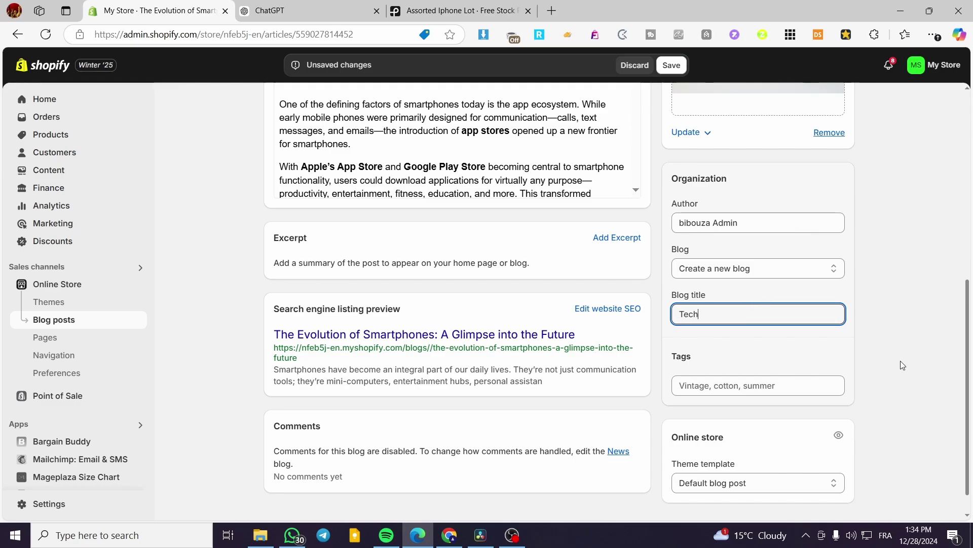
{"action": "left_click", "coordinate": [903, 365]}
{"action": "scroll", "coordinate": [735, 434], "scroll_direction": "up", "scroll_amount": 7}
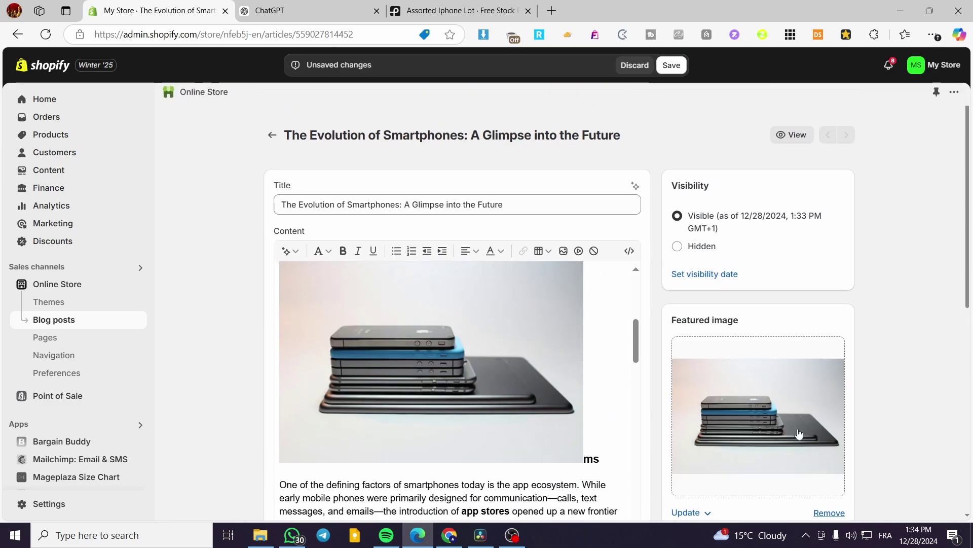
{"action": "key", "text": "ctrl+s"}
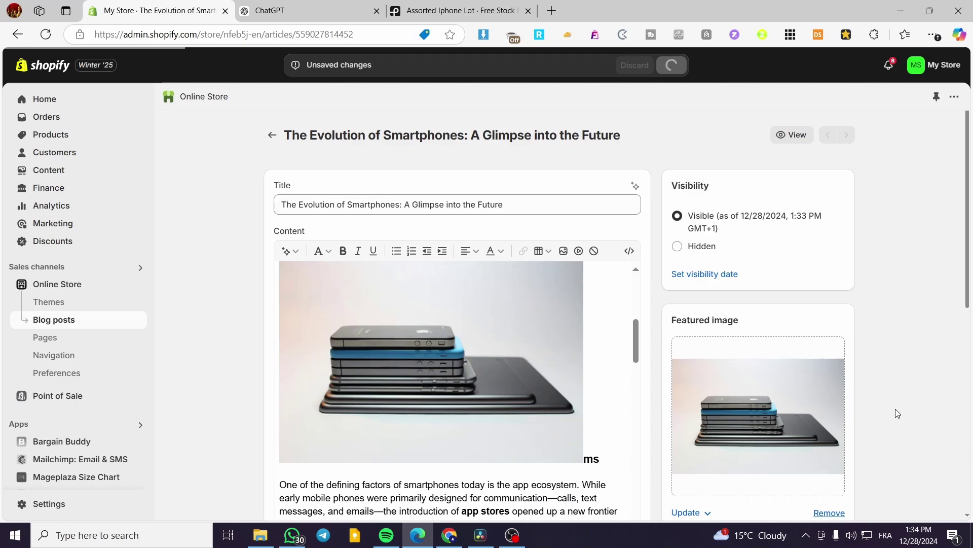
{"action": "scroll", "coordinate": [887, 365], "scroll_direction": "down", "scroll_amount": 8}
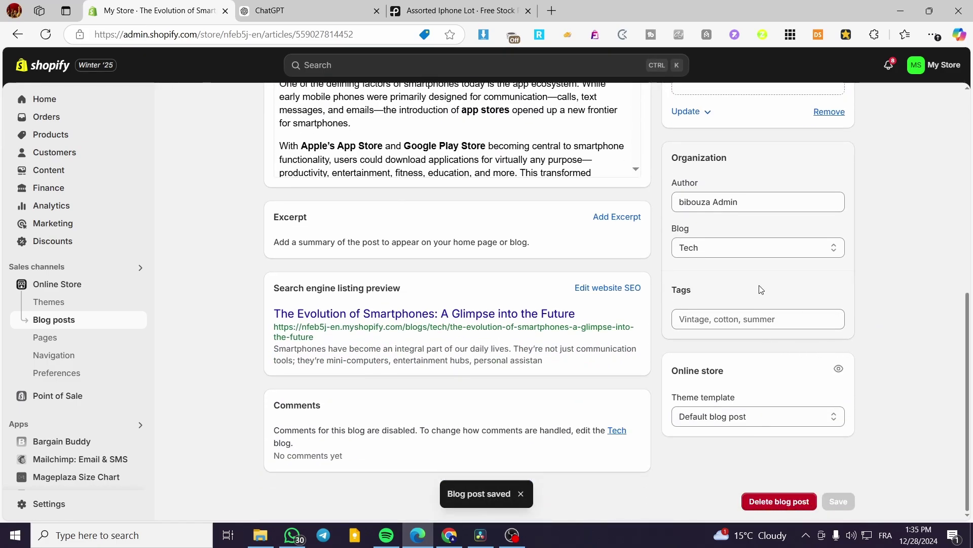
Create a new blog titled 'Clothings', save the post under it, and check the blog list.
{"action": "left_click", "coordinate": [755, 249]}
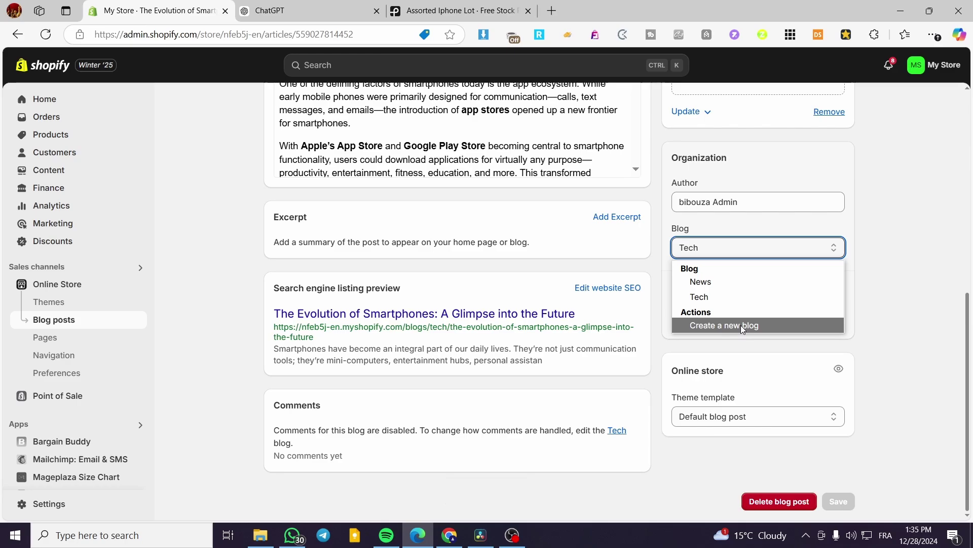
{"action": "left_click", "coordinate": [715, 328]}
{"action": "left_click", "coordinate": [715, 292]}
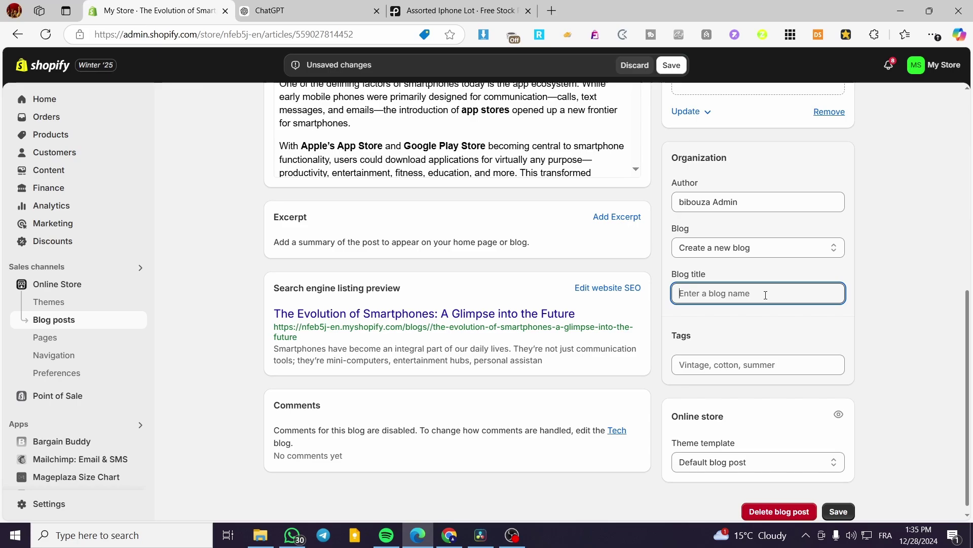
{"action": "type", "text": "Clothings"}
{"action": "left_click", "coordinate": [841, 513]}
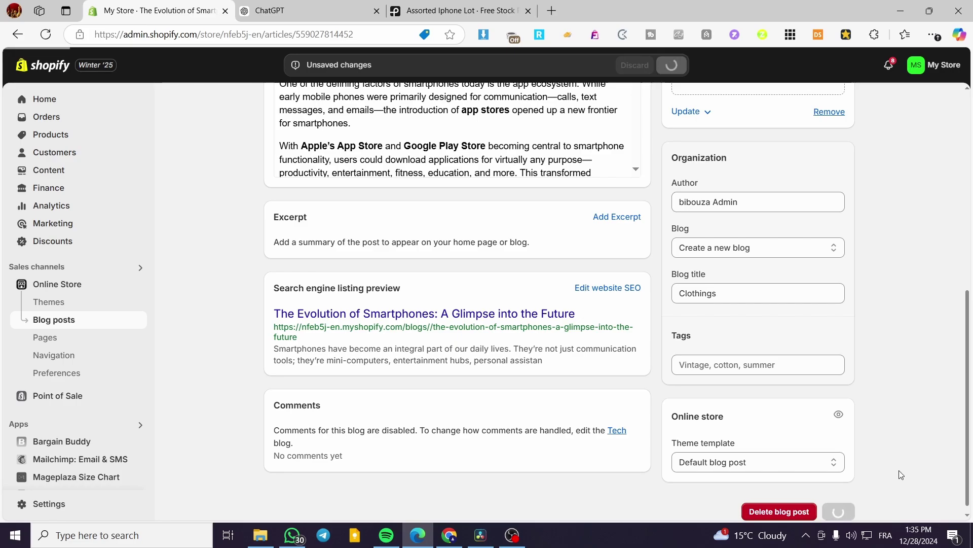
{"action": "left_click", "coordinate": [710, 247]}
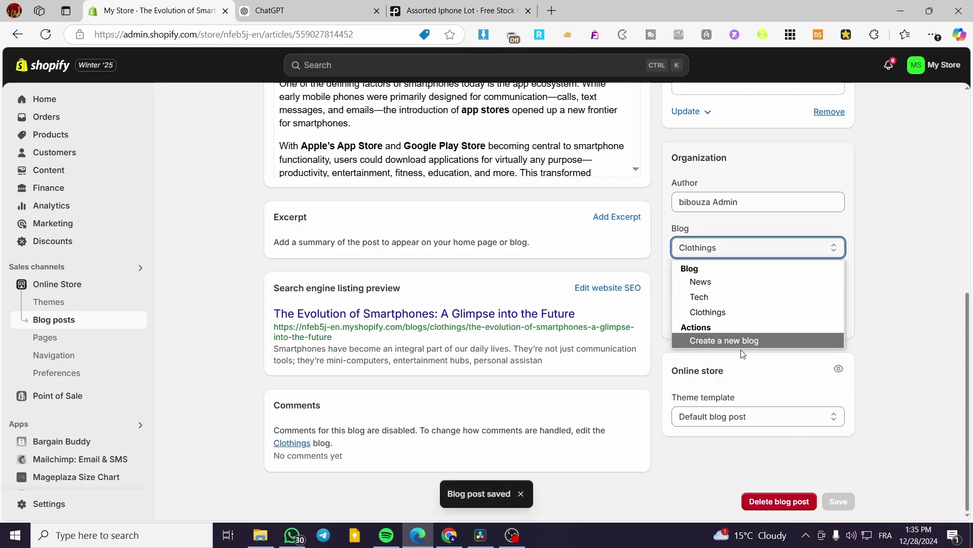
{"action": "left_click", "coordinate": [74, 303]}
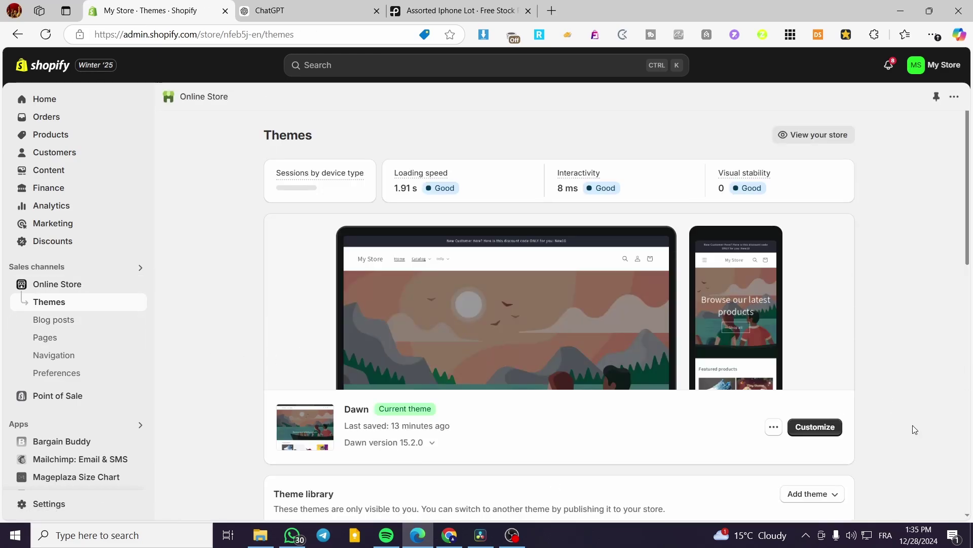
{"action": "left_click", "coordinate": [834, 430]}
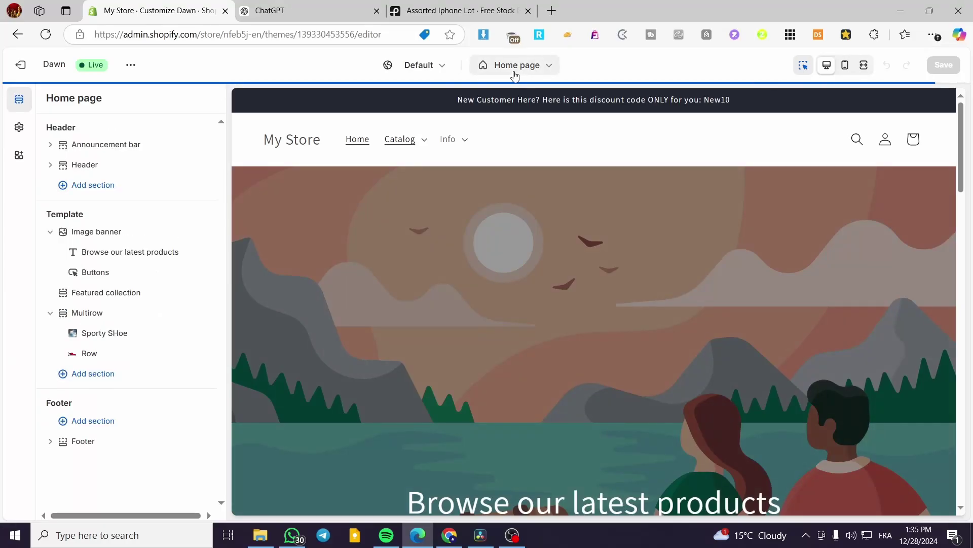
{"action": "left_click", "coordinate": [514, 71]}
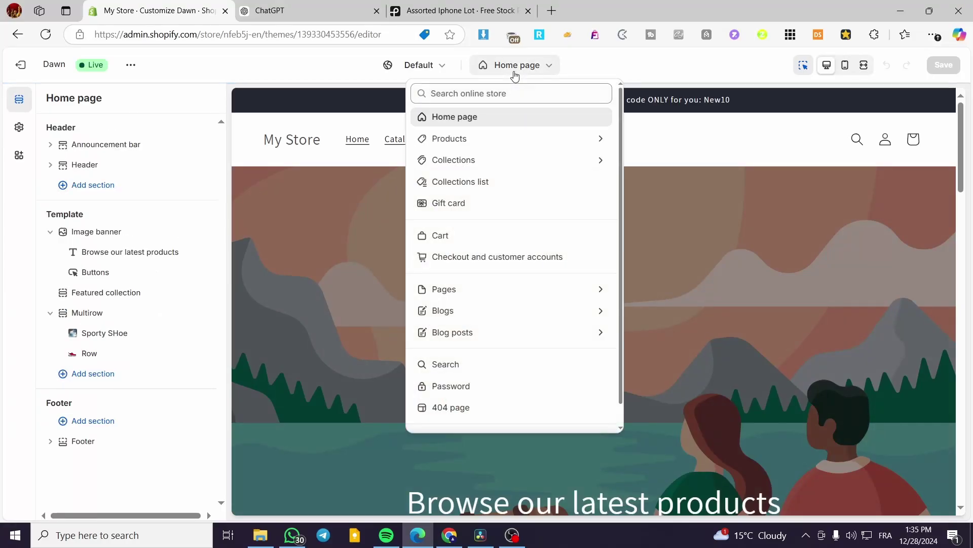
{"action": "left_click", "coordinate": [532, 311]}
{"action": "left_click", "coordinate": [480, 154]}
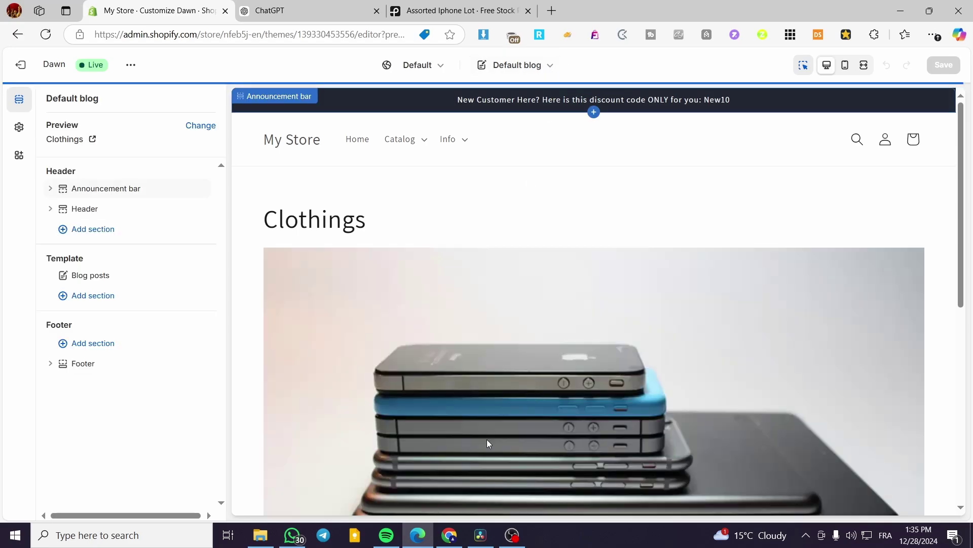
{"action": "scroll", "coordinate": [545, 363], "scroll_direction": "down", "scroll_amount": 5}
{"action": "scroll", "coordinate": [540, 353], "scroll_direction": "down", "scroll_amount": 3}
{"action": "scroll", "coordinate": [507, 344], "scroll_direction": "up", "scroll_amount": 10}
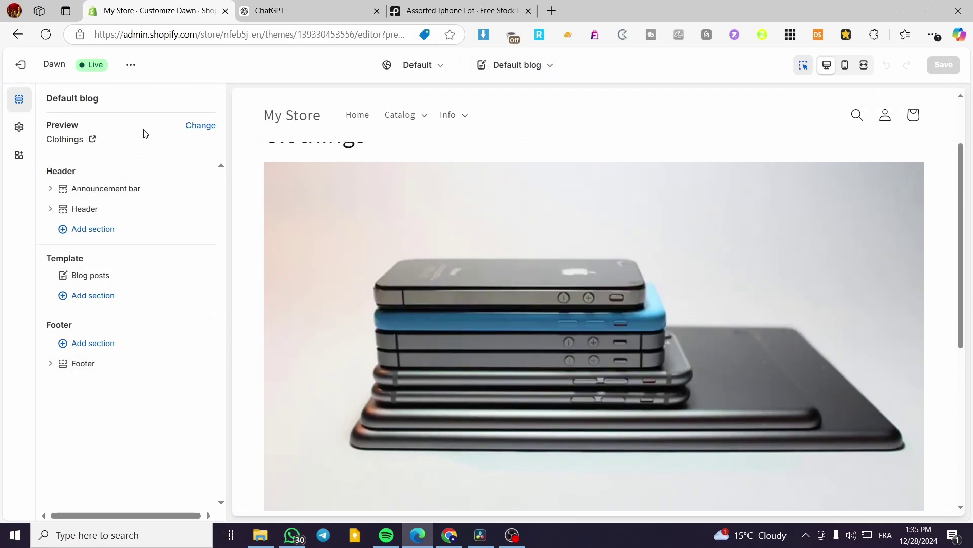
{"action": "left_click", "coordinate": [191, 128]}
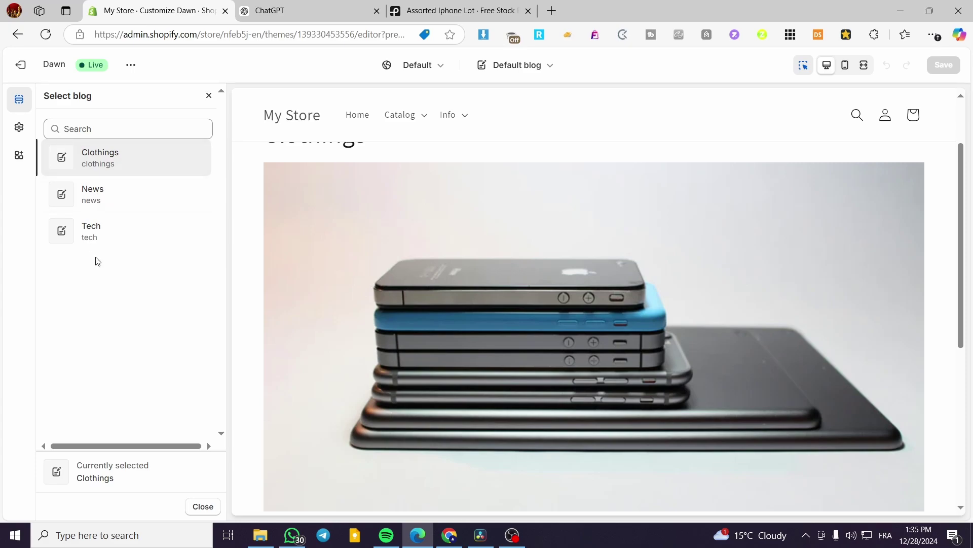
{"action": "left_click", "coordinate": [548, 70]}
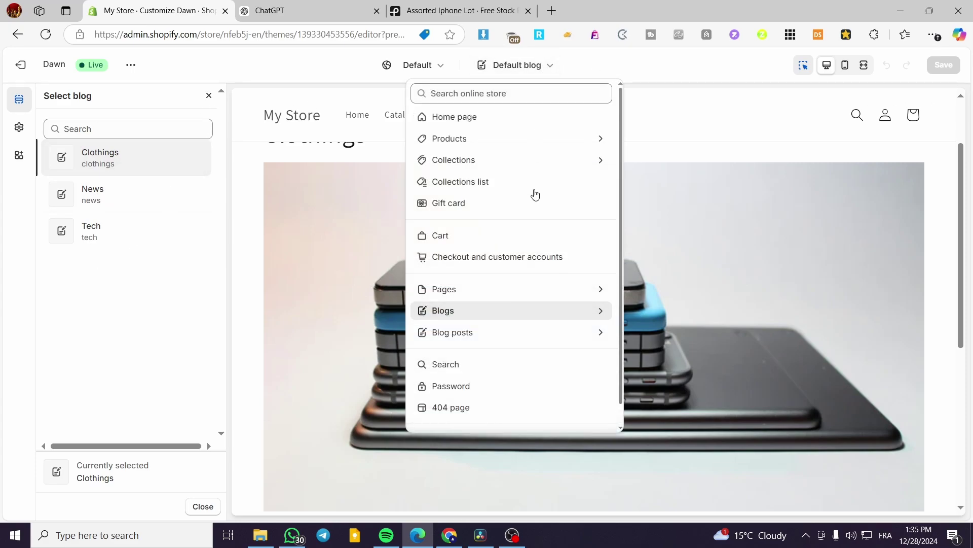
{"action": "left_click", "coordinate": [487, 337]}
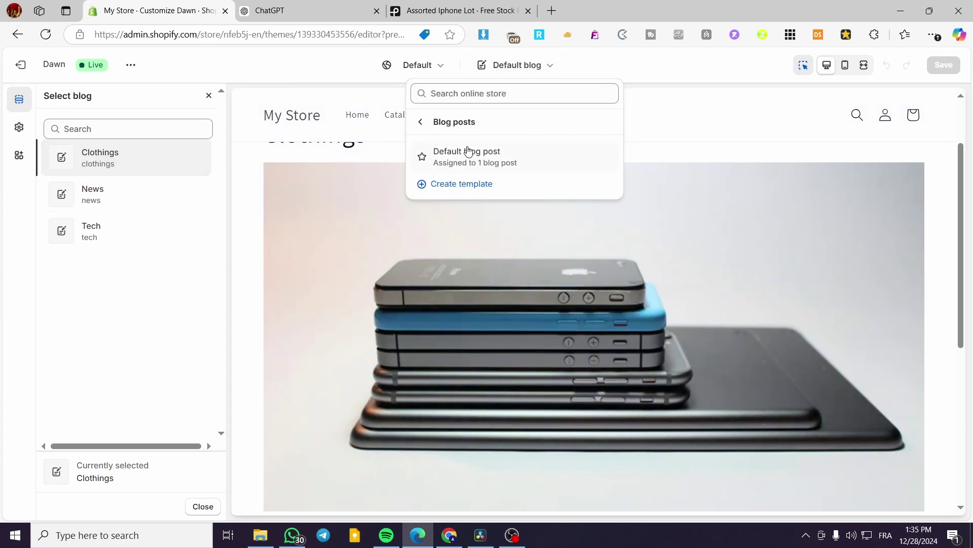
{"action": "left_click", "coordinate": [466, 152]}
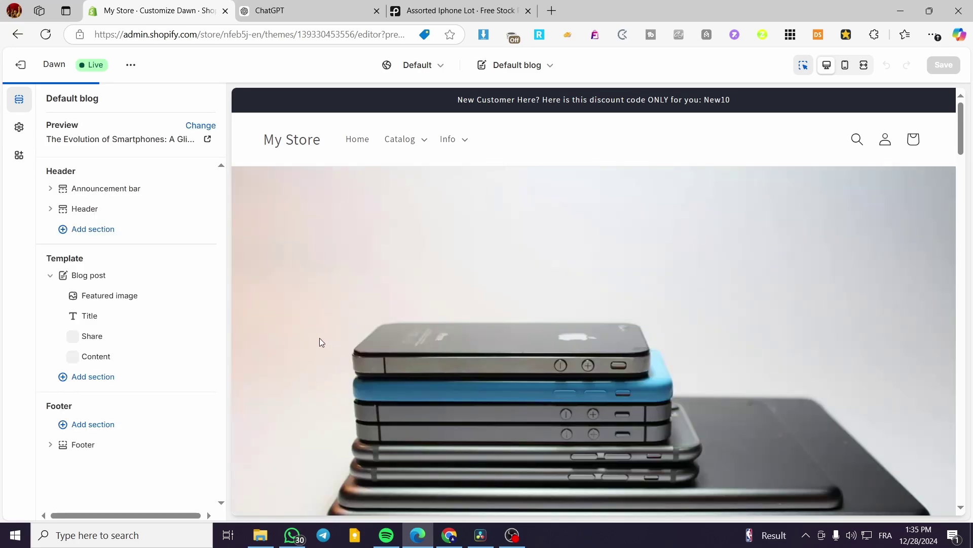
{"action": "left_click", "coordinate": [200, 126]}
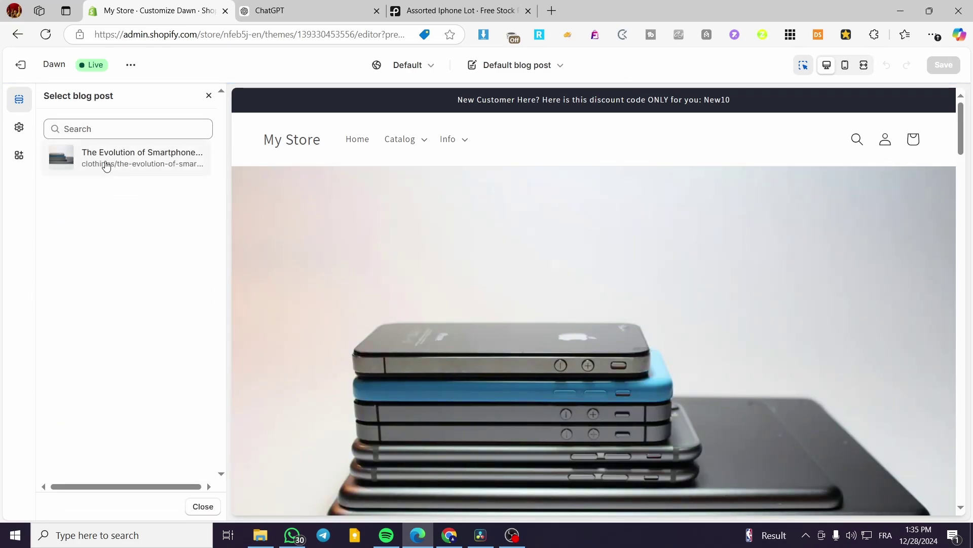
{"action": "left_click", "coordinate": [540, 66]}
{"action": "left_click", "coordinate": [436, 115]}
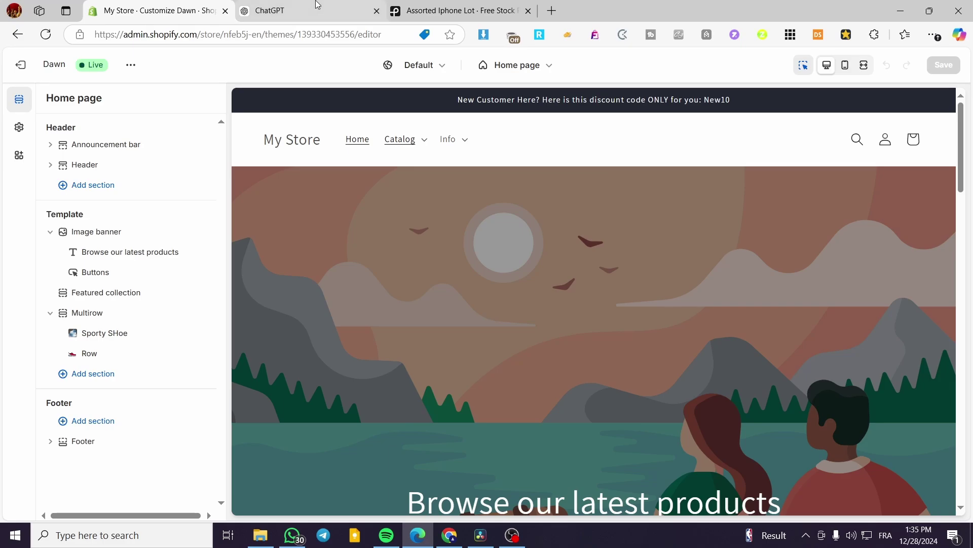
{"action": "left_click", "coordinate": [20, 65]}
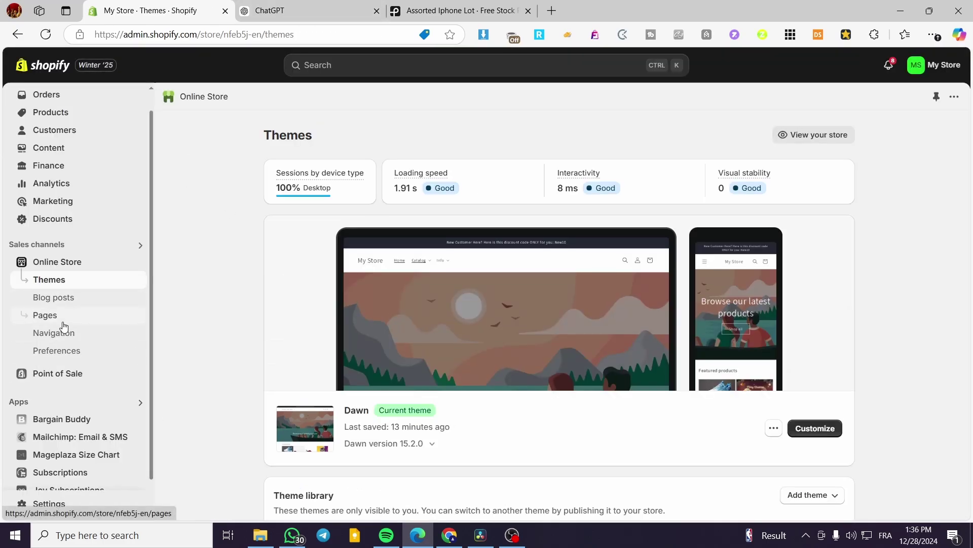
Go to Online Store Blog posts and open the Manage blogs page.
{"action": "left_click", "coordinate": [83, 302]}
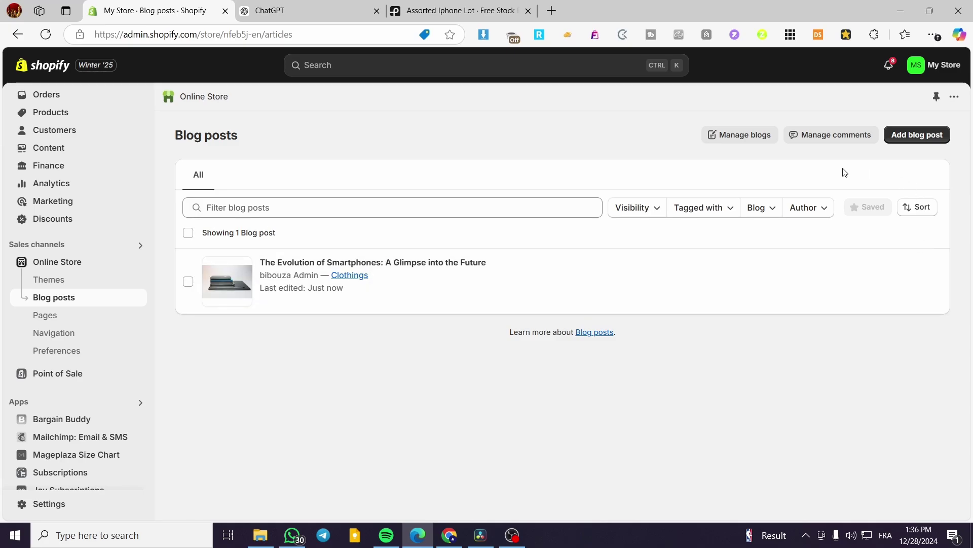
{"action": "left_click", "coordinate": [763, 138]}
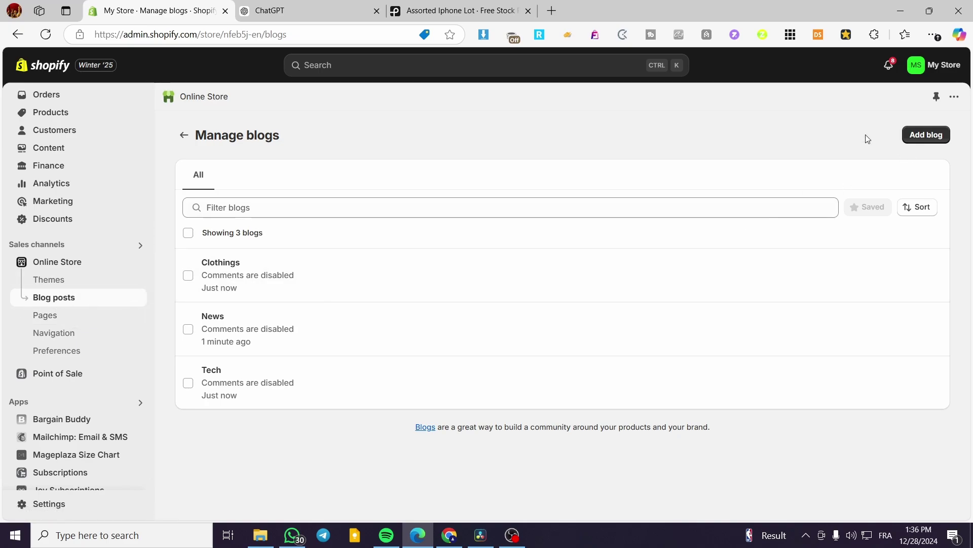
Add a new blog titled 'Money Management' and save it.
{"action": "left_click", "coordinate": [927, 136]}
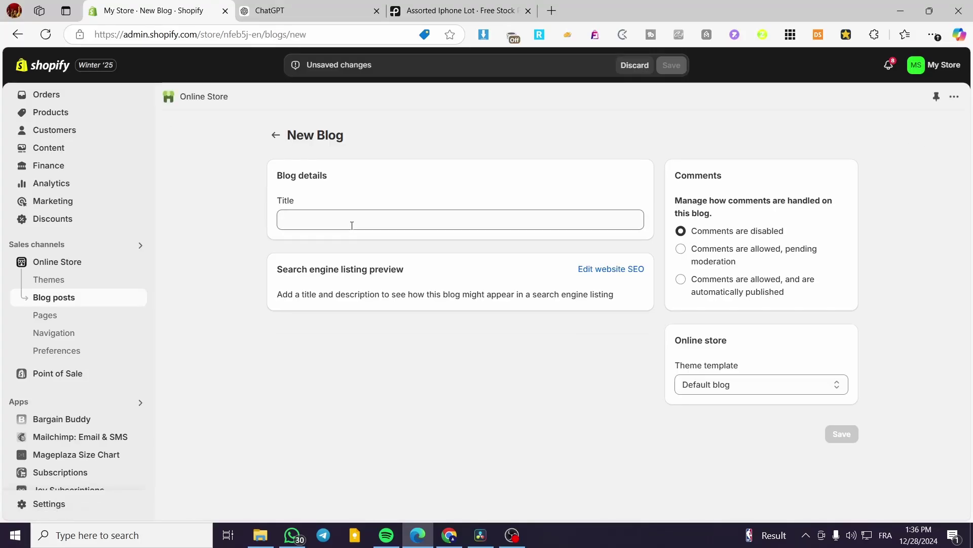
{"action": "left_click", "coordinate": [352, 225]}
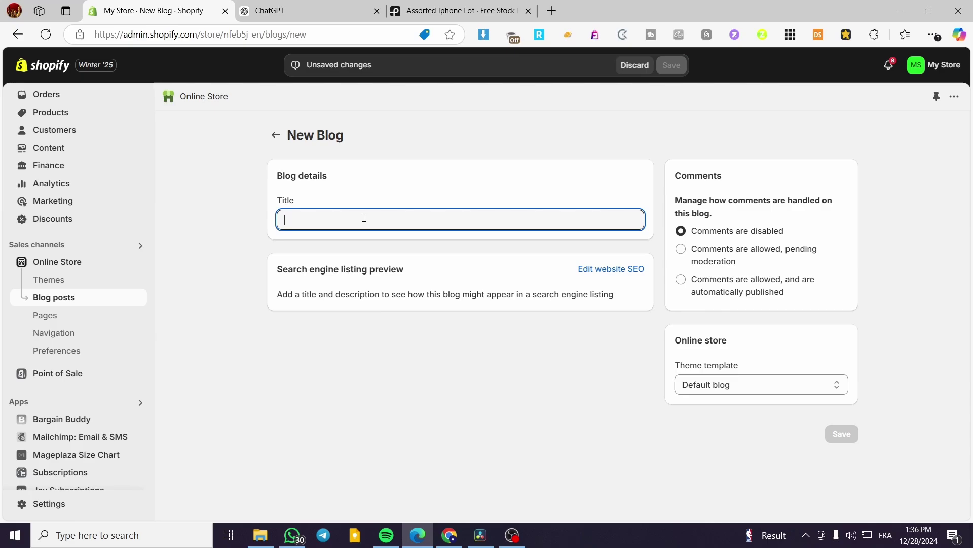
{"action": "type", "text": "Moneyt "}
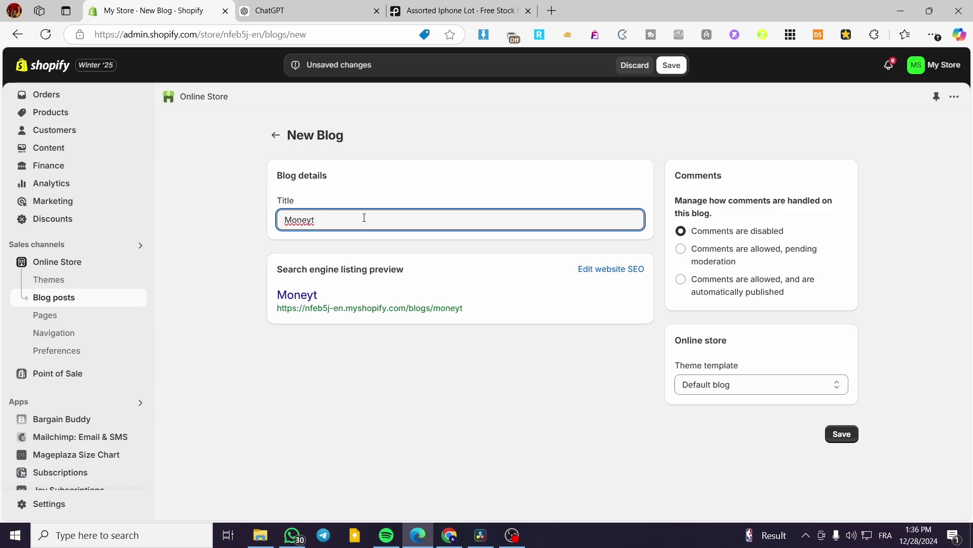
{"action": "type", "text": "Ma"}
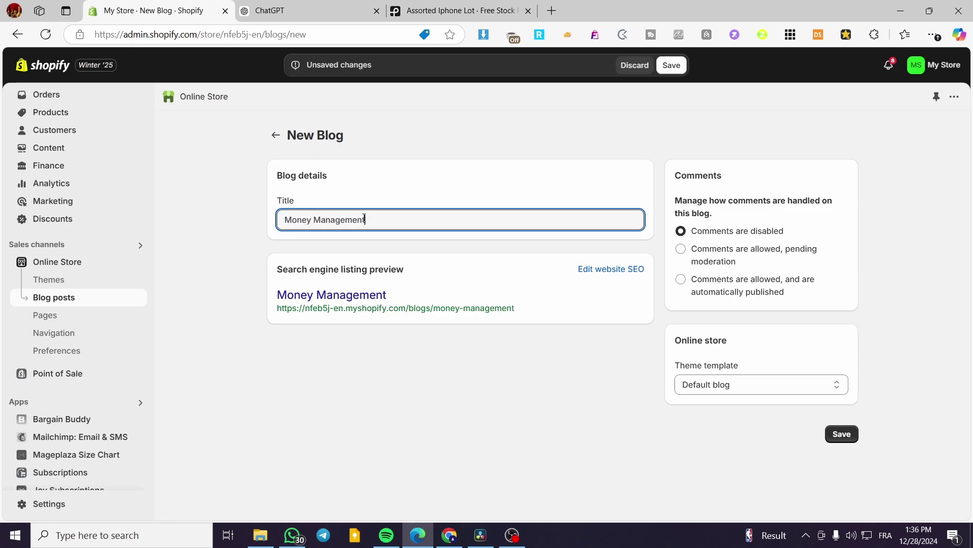
{"action": "left_click", "coordinate": [672, 65]}
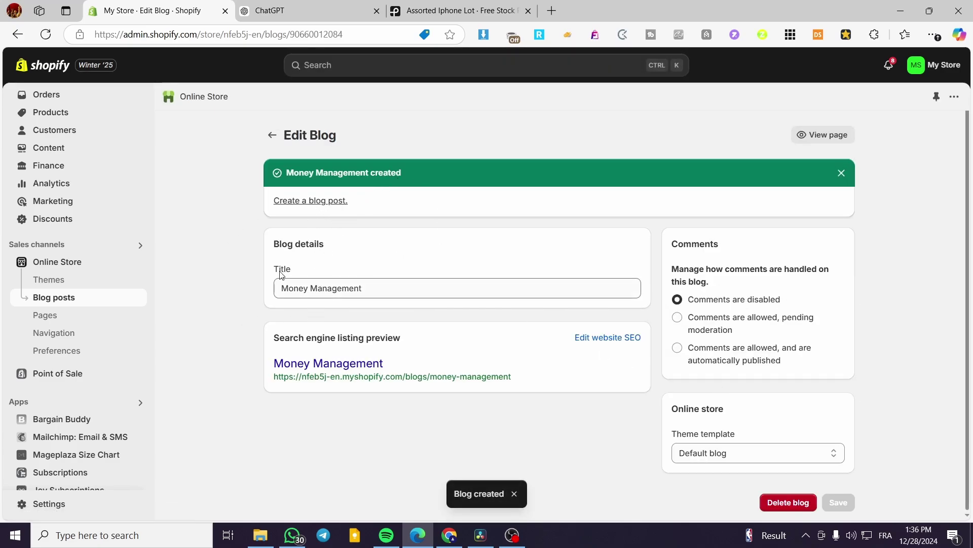
Look at the Clothings blog's settings, then return to the Blog posts list.
{"action": "left_click", "coordinate": [271, 135]}
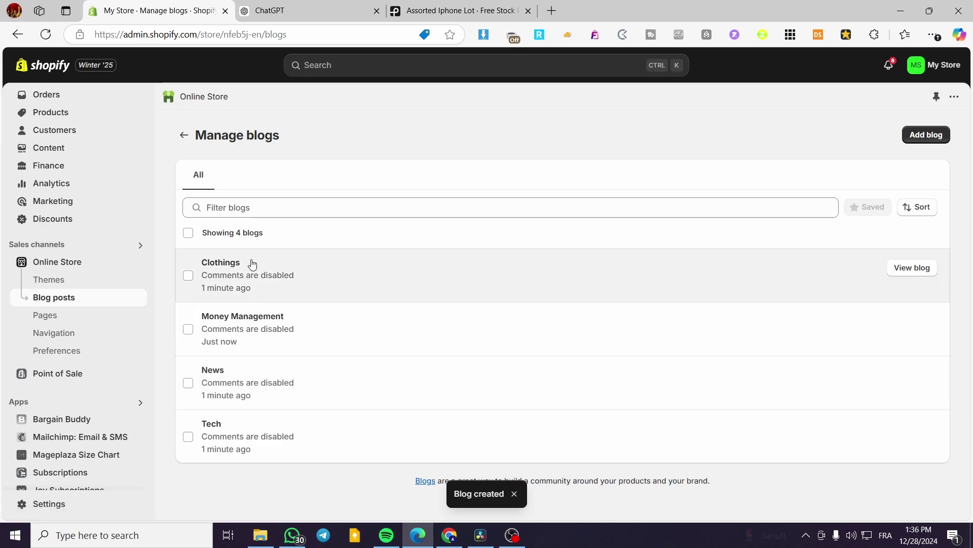
{"action": "left_click", "coordinate": [248, 265]}
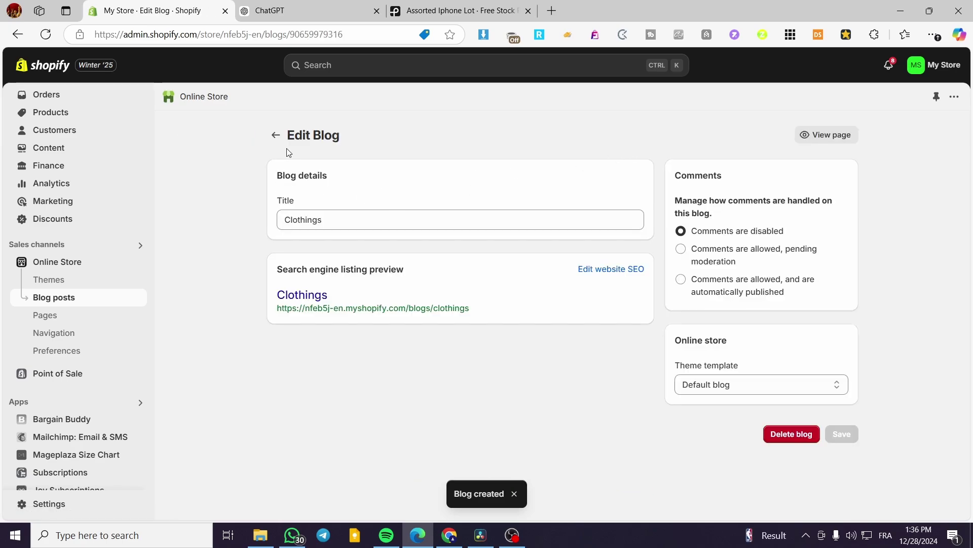
{"action": "left_click", "coordinate": [276, 136]}
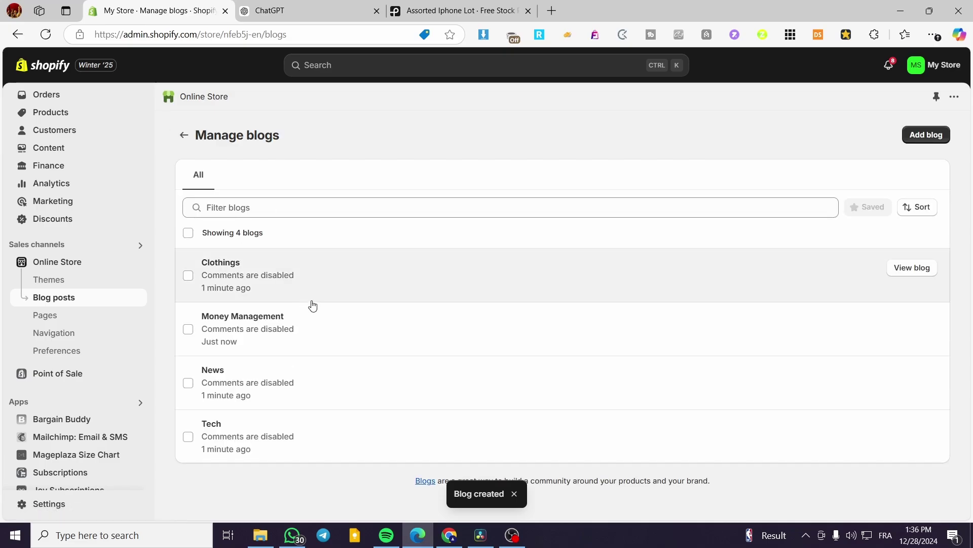
{"action": "left_click", "coordinate": [183, 135]}
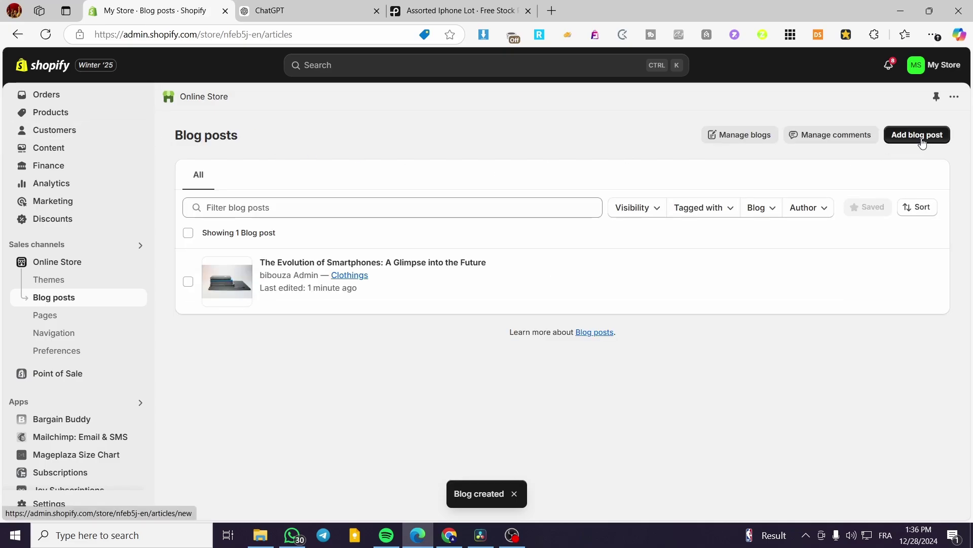
{"action": "mouse_move", "coordinate": [482, 258]}
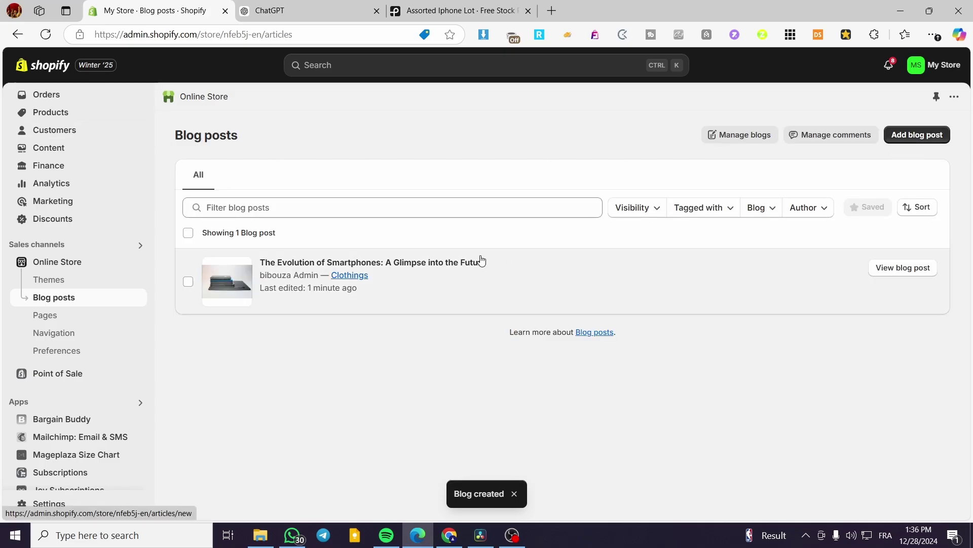
{"action": "left_click", "coordinate": [875, 273]}
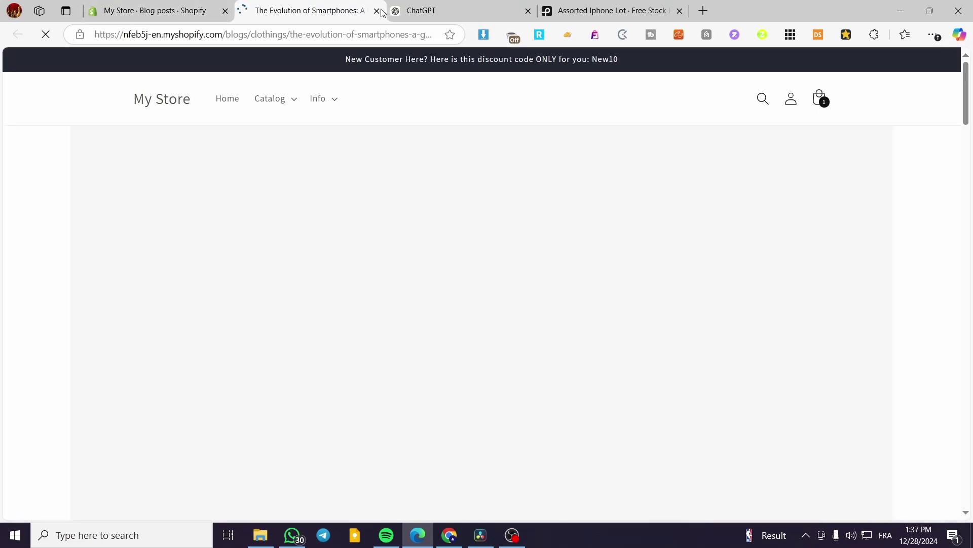
{"action": "scroll", "coordinate": [435, 277], "scroll_direction": "down", "scroll_amount": 5}
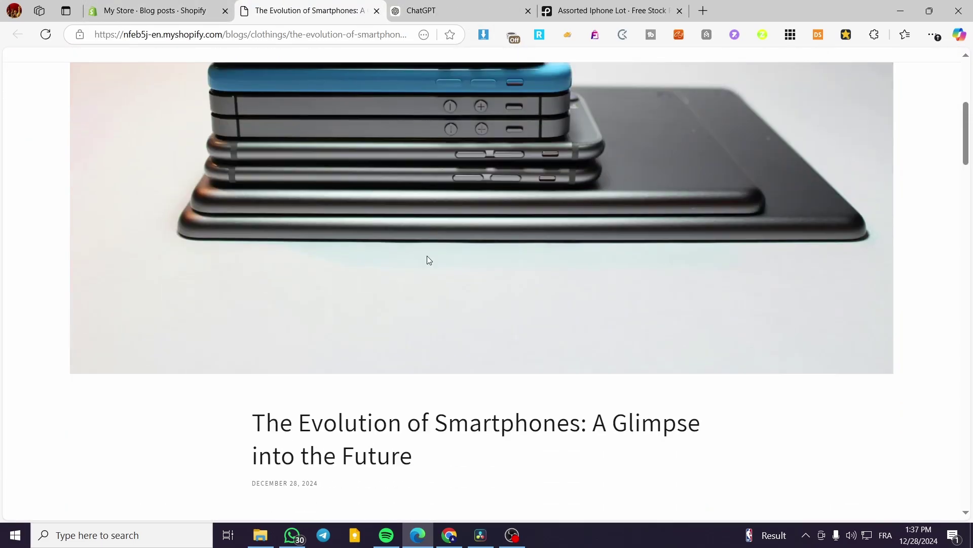
{"action": "left_click", "coordinate": [377, 12]}
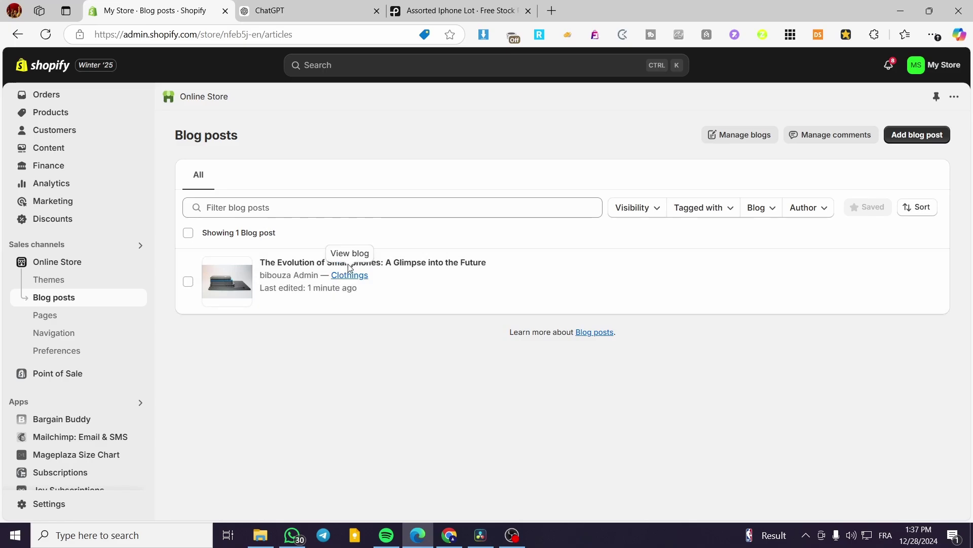
Reopen the smartphones post and list its Blog options under Organization.
{"action": "left_click", "coordinate": [285, 268]}
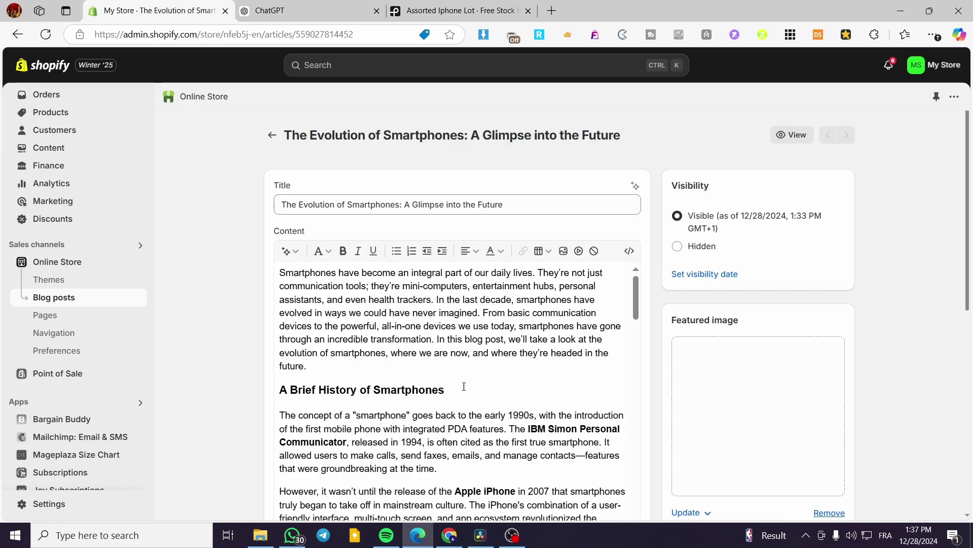
{"action": "scroll", "coordinate": [755, 315], "scroll_direction": "down", "scroll_amount": 8}
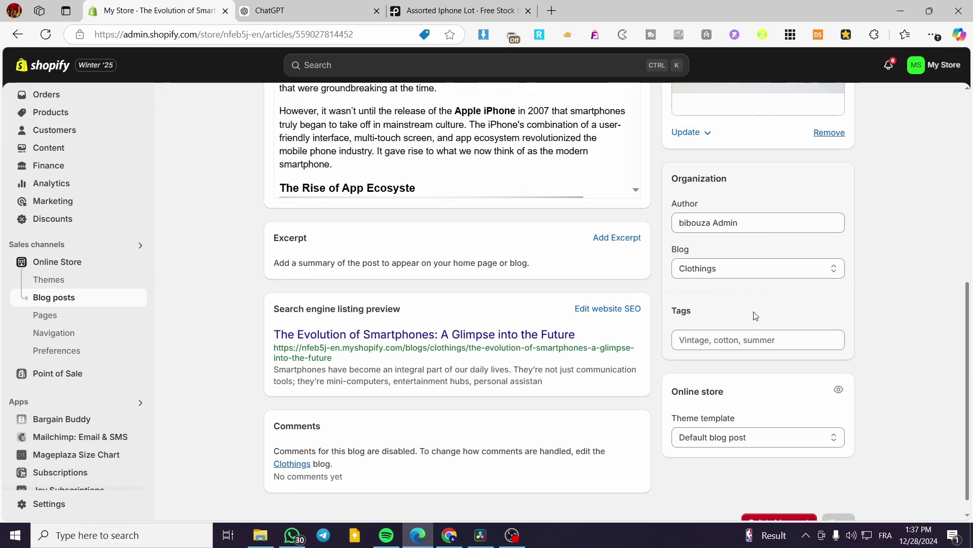
{"action": "left_click", "coordinate": [690, 266]}
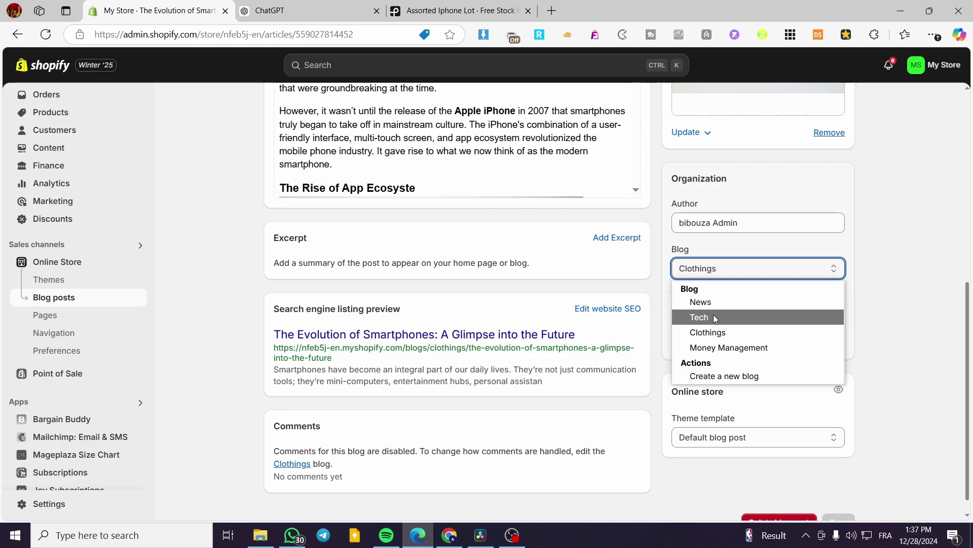